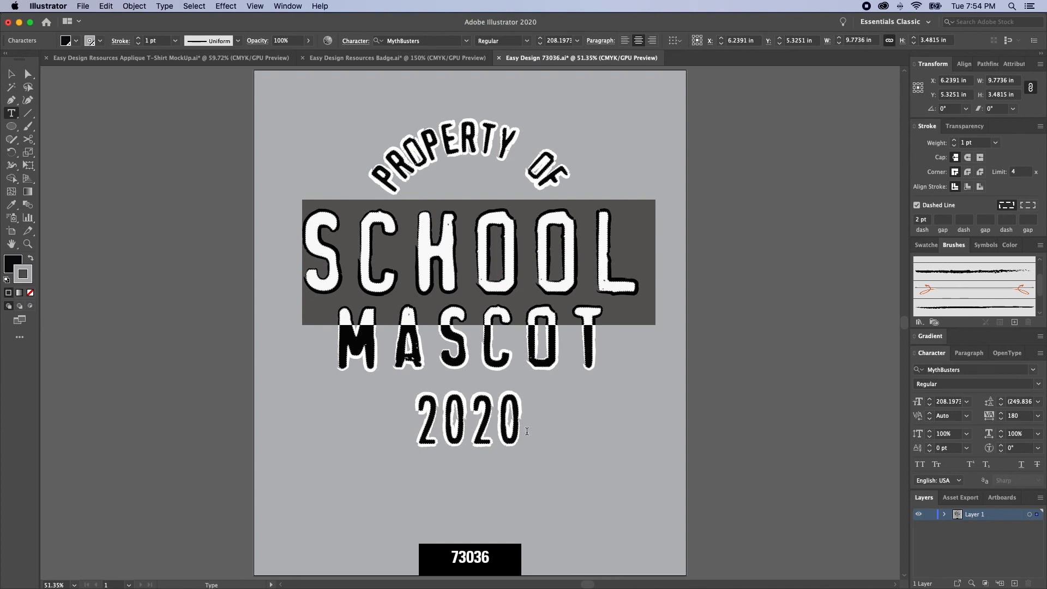
# Step: Replace the SCHOOL text with EASY and the MASCOT text with DESIGN, leaving nothing selected
pyautogui.write('EASY')
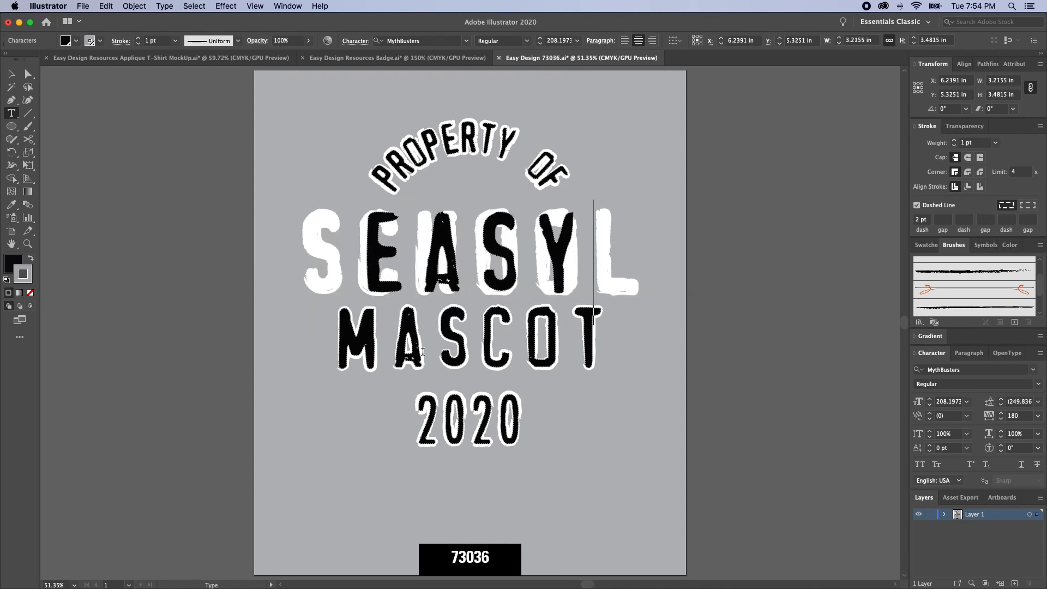
pyautogui.doubleClick(392, 342)
pyautogui.write('DESIGN')
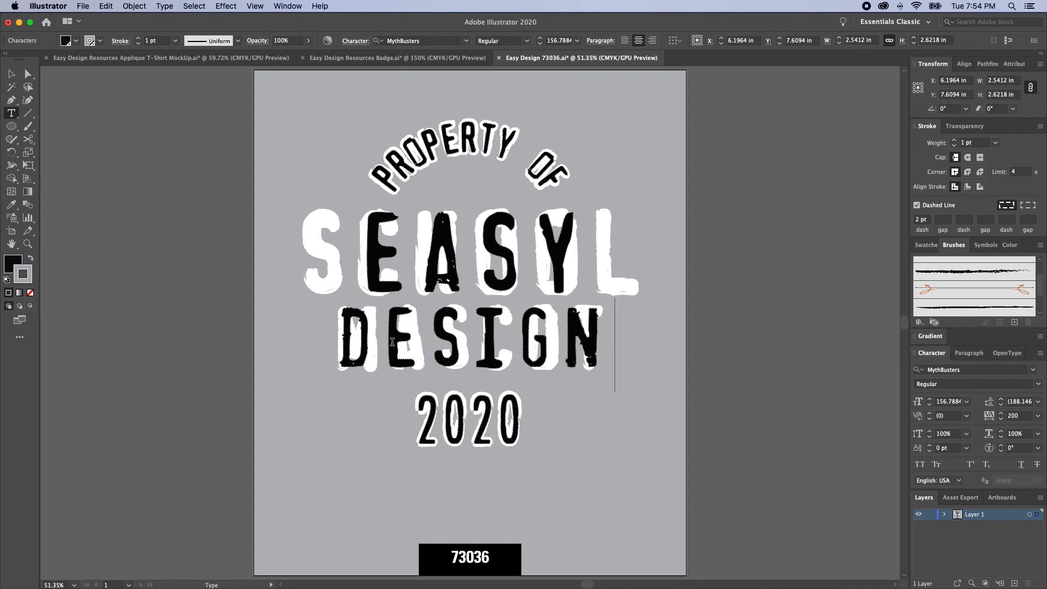
pyautogui.press('Escape')
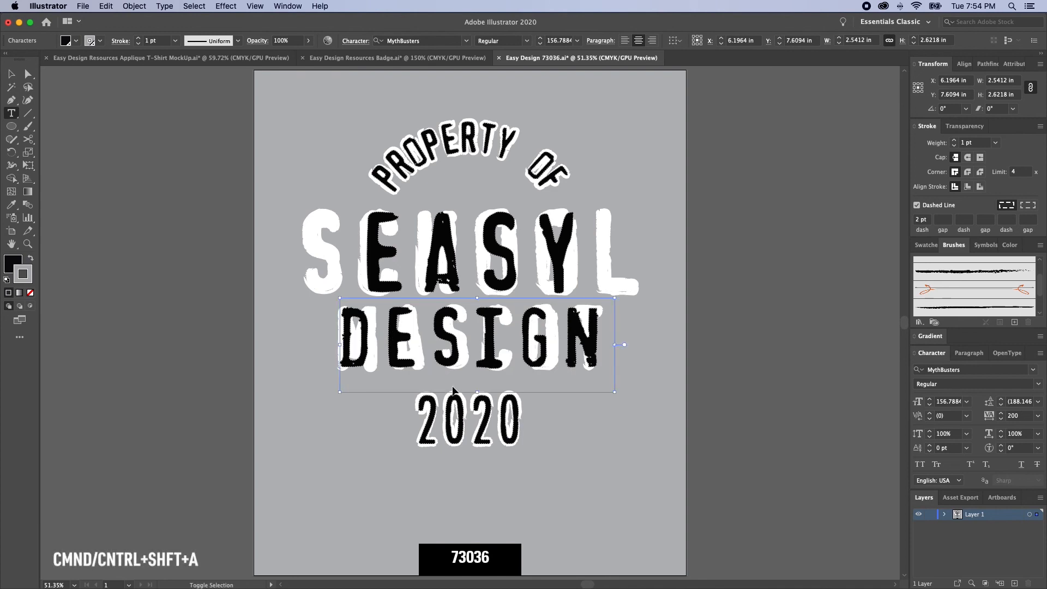
pyautogui.press('super+shift+a')
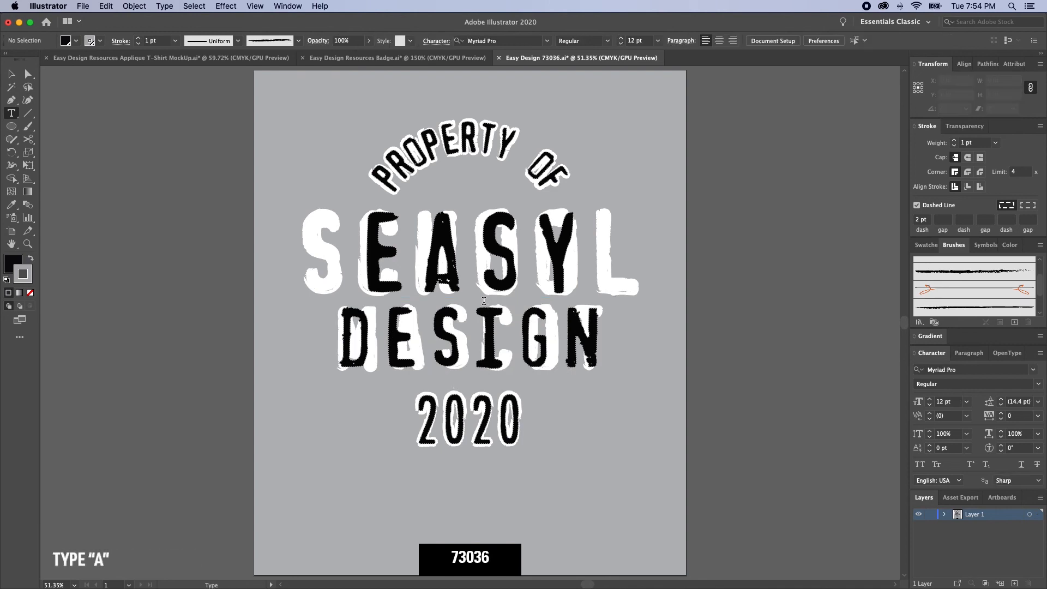
# Step: Scale the EASY text up proportionally from its baseline to a font size of about 263 pt
pyautogui.press('a')
pyautogui.click(471, 264)
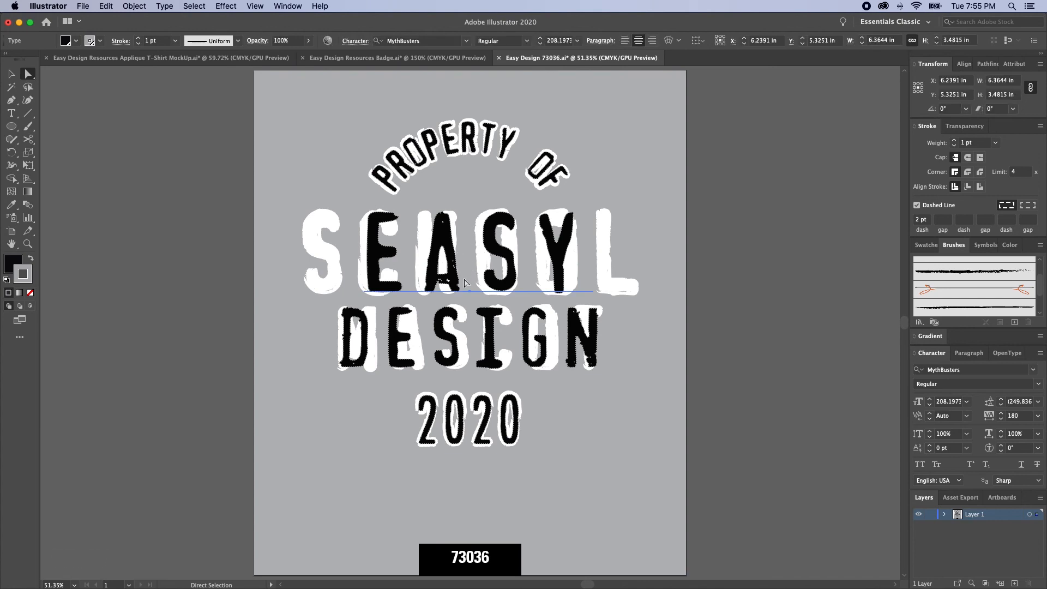
pyautogui.press('s')
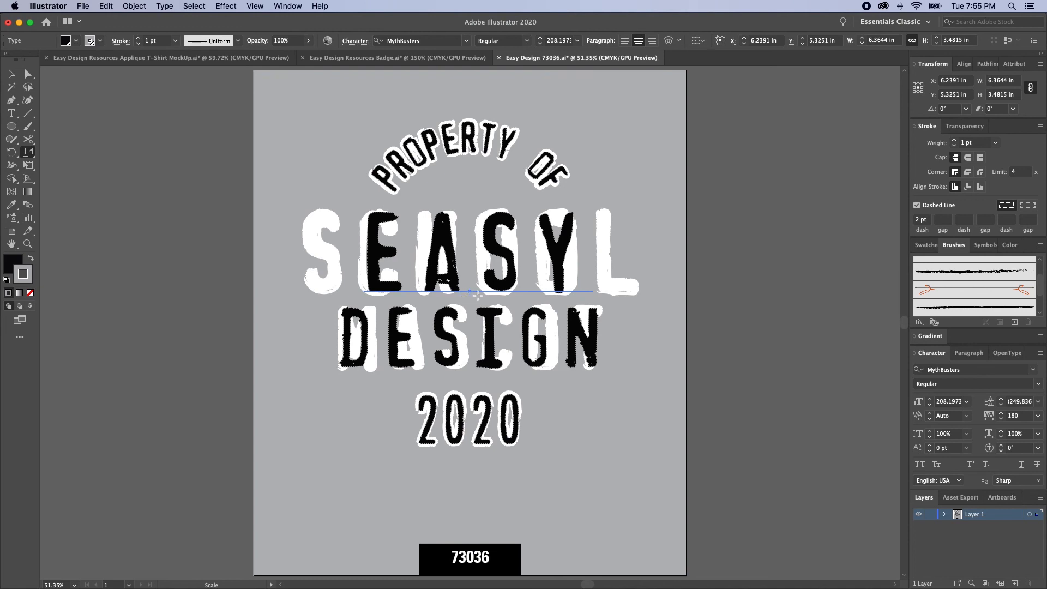
pyautogui.press('v')
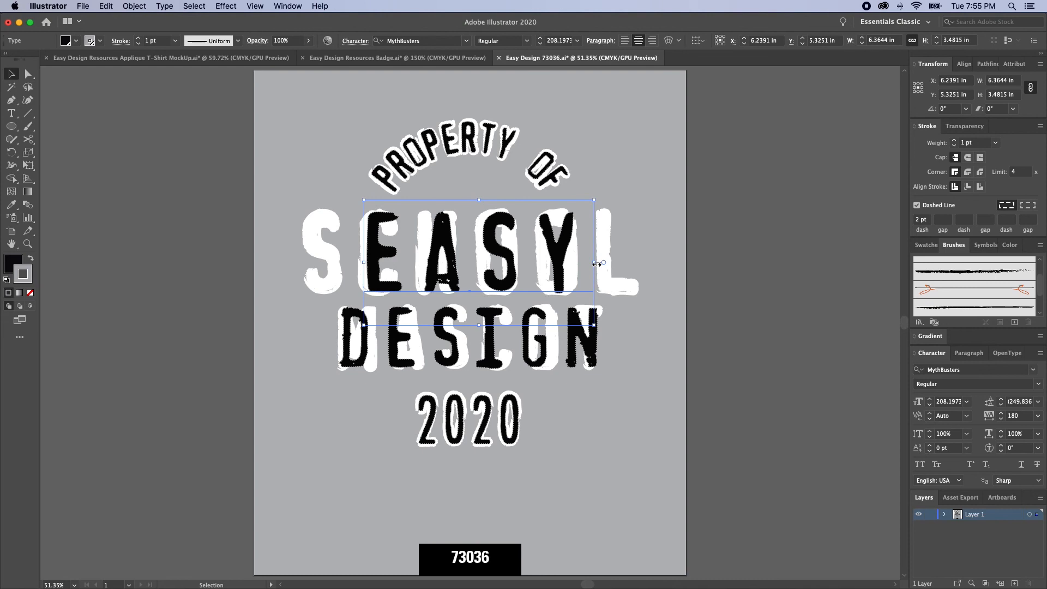
pyautogui.press('s')
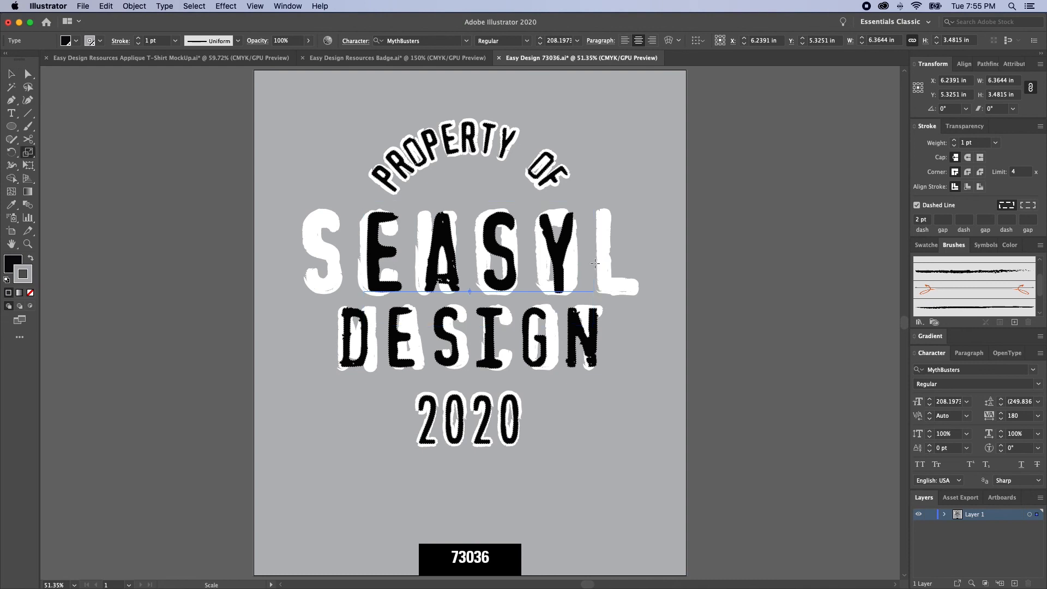
pyautogui.moveTo(587, 223); pyautogui.dragTo(604, 202)
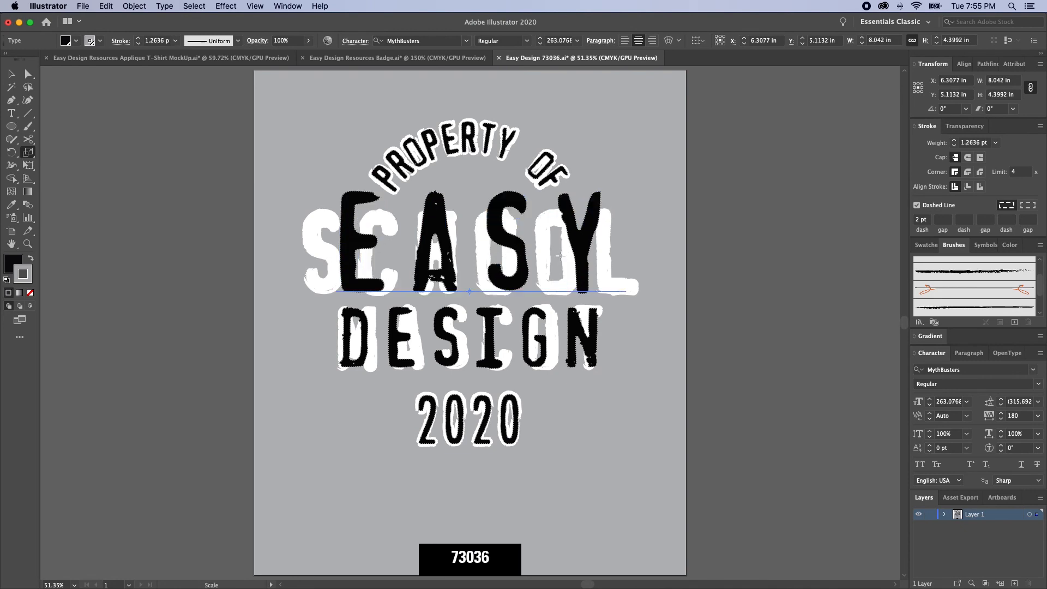
# Step: Move the EASY, DESIGN and 2020 text lines together straight down by about 0.53 in and lock them
pyautogui.press('a')
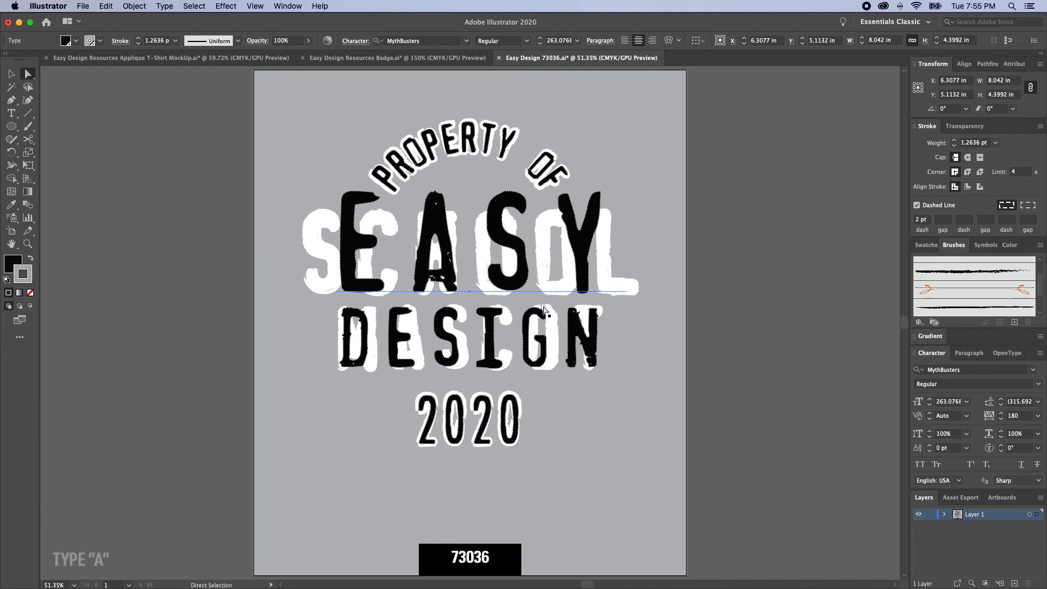
pyautogui.keyDown('shift'); pyautogui.click(523, 349); pyautogui.keyUp('shift')
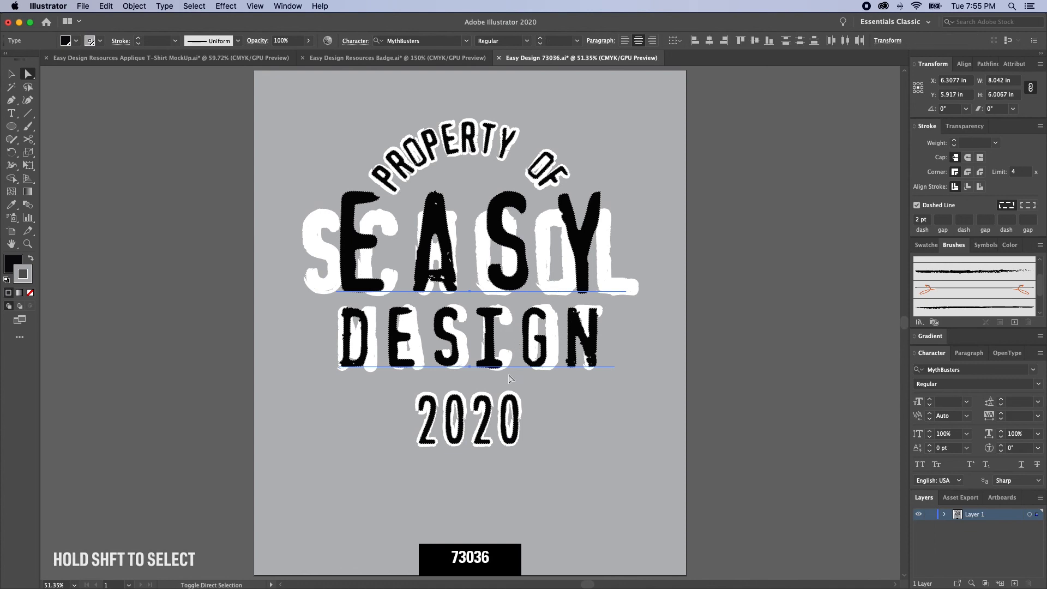
pyautogui.keyDown('shift'); pyautogui.click(476, 436); pyautogui.keyUp('shift')
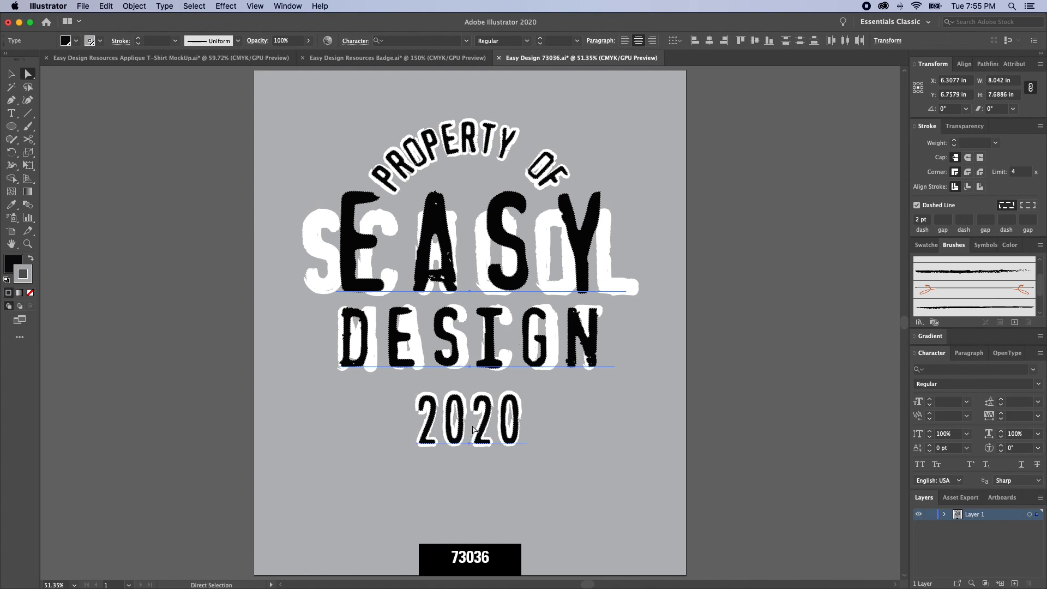
pyautogui.click(472, 427)
pyautogui.moveTo(472, 428); pyautogui.dragTo(471, 444)
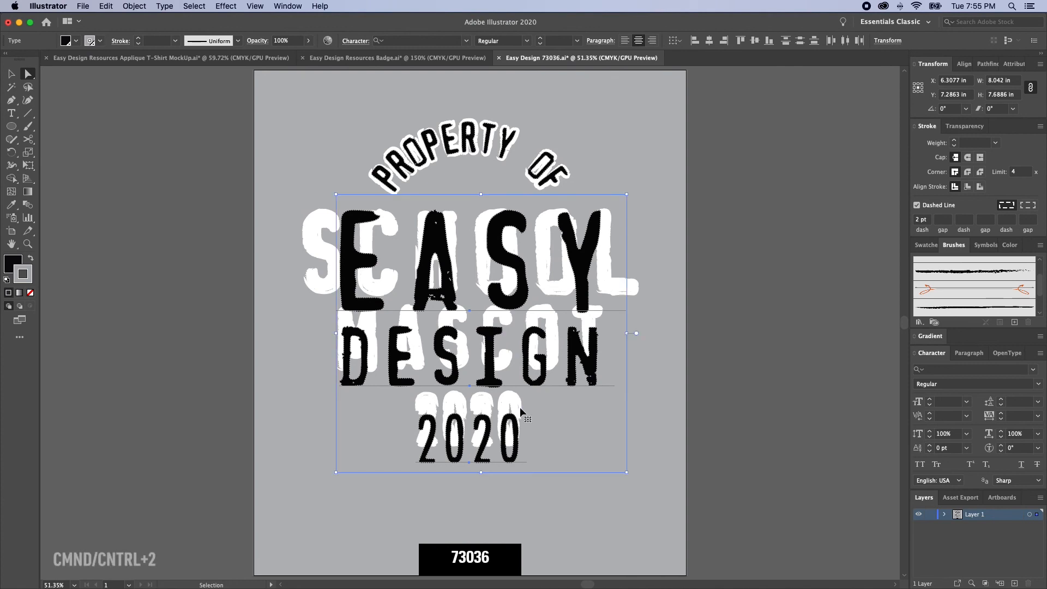
pyautogui.press('super+2')
# Step: Delete the old white outline groups of SCHOOL, MASCOT and 2020 behind the locked text
pyautogui.press('a')
pyautogui.keyDown('alt'); pyautogui.click(635, 291); pyautogui.keyUp('alt')
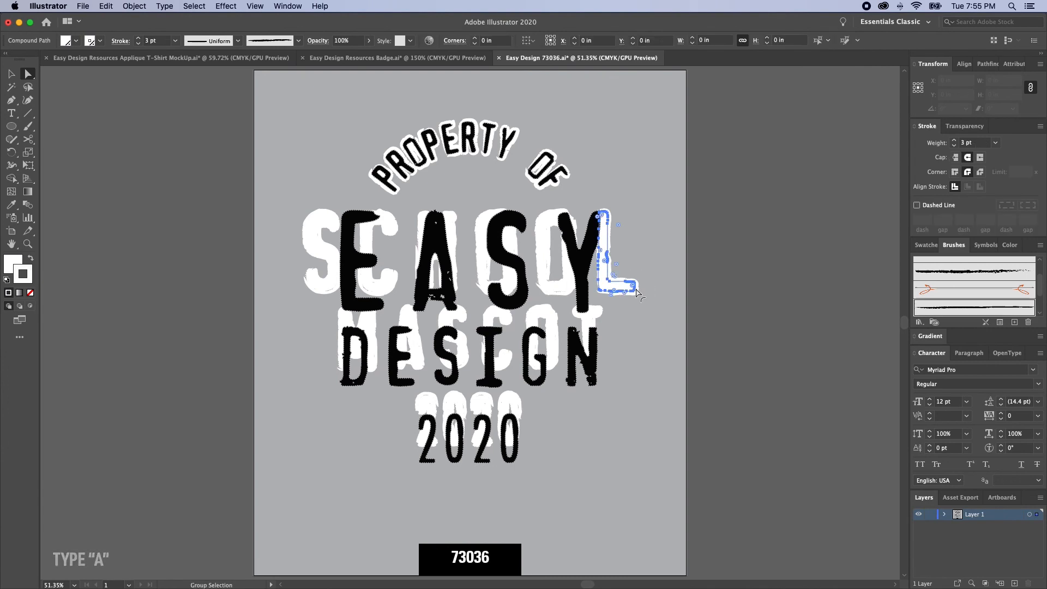
pyautogui.keyDown('alt'); pyautogui.click(634, 293); pyautogui.keyUp('alt')
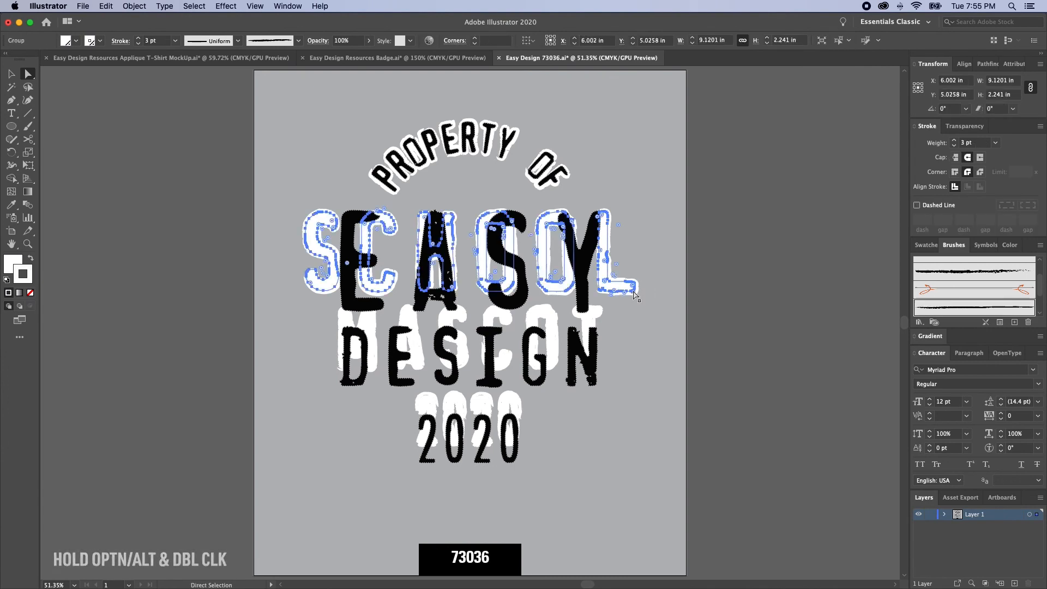
pyautogui.press('Delete')
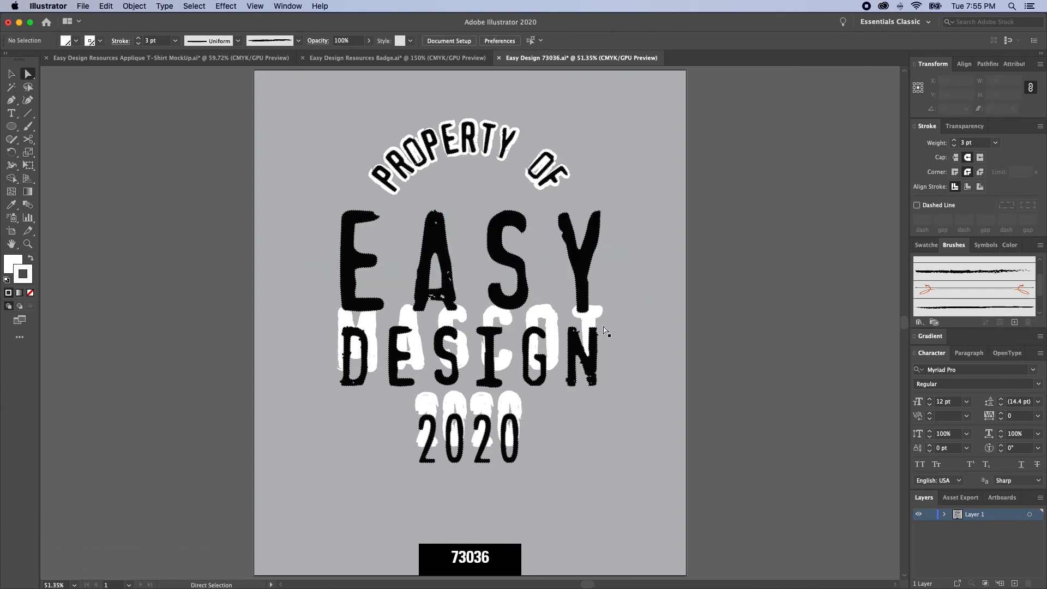
pyautogui.keyDown('alt'); pyautogui.click(598, 312); pyautogui.keyUp('alt')
pyautogui.keyDown('alt'); pyautogui.click(599, 313); pyautogui.keyUp('alt')
pyautogui.press('Delete')
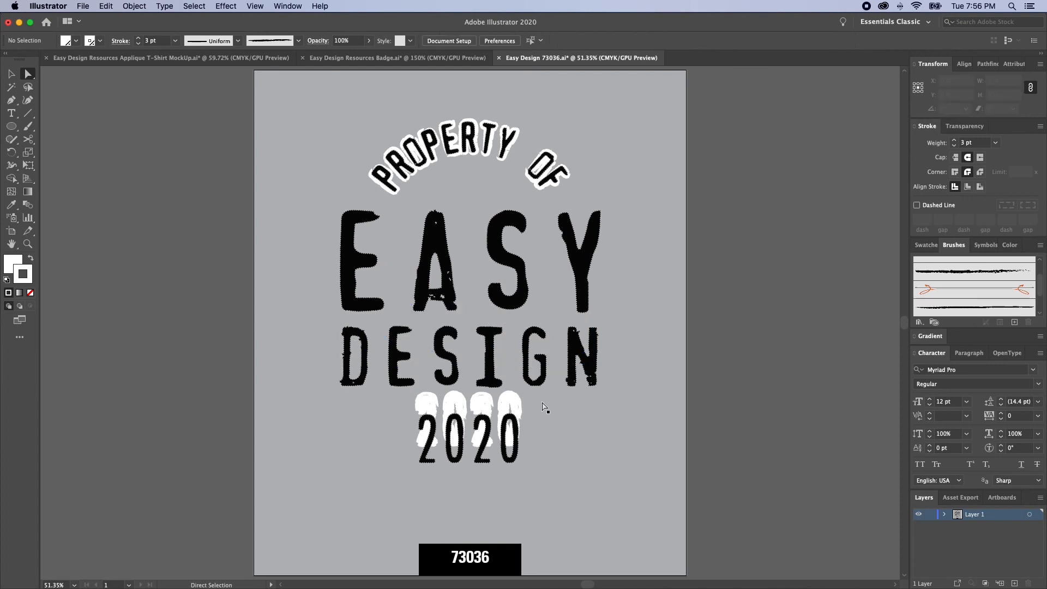
pyautogui.keyDown('alt'); pyautogui.click(507, 395); pyautogui.keyUp('alt')
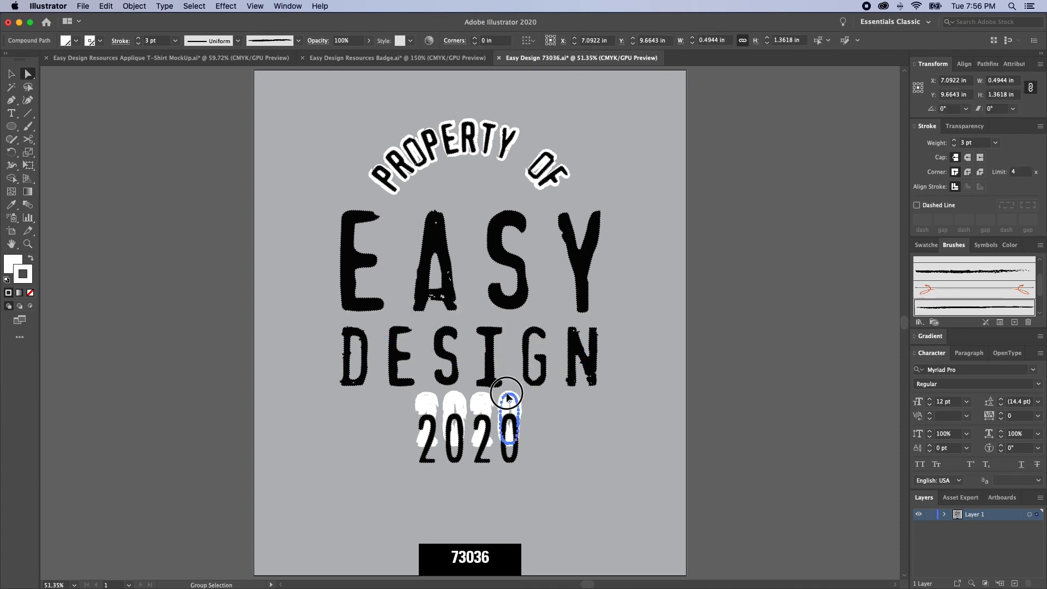
pyautogui.keyDown('alt'); pyautogui.click(508, 397); pyautogui.keyUp('alt')
pyautogui.press('Delete')
# Step: Unlock the three text lines and paste a copy of them in back, converted to outlines
pyautogui.press('super+alt+2')
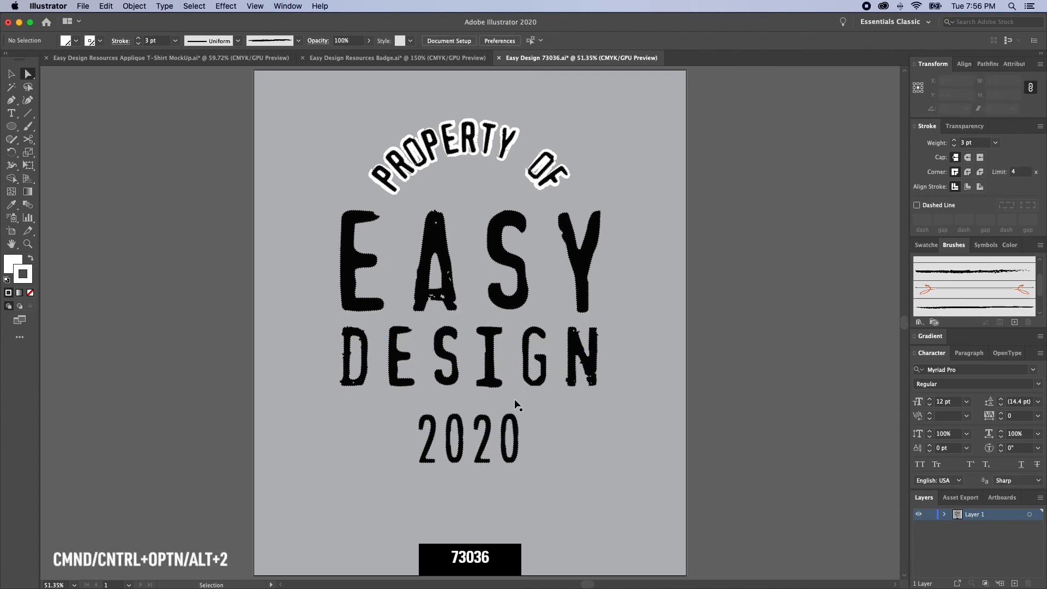
pyautogui.press('super+c')
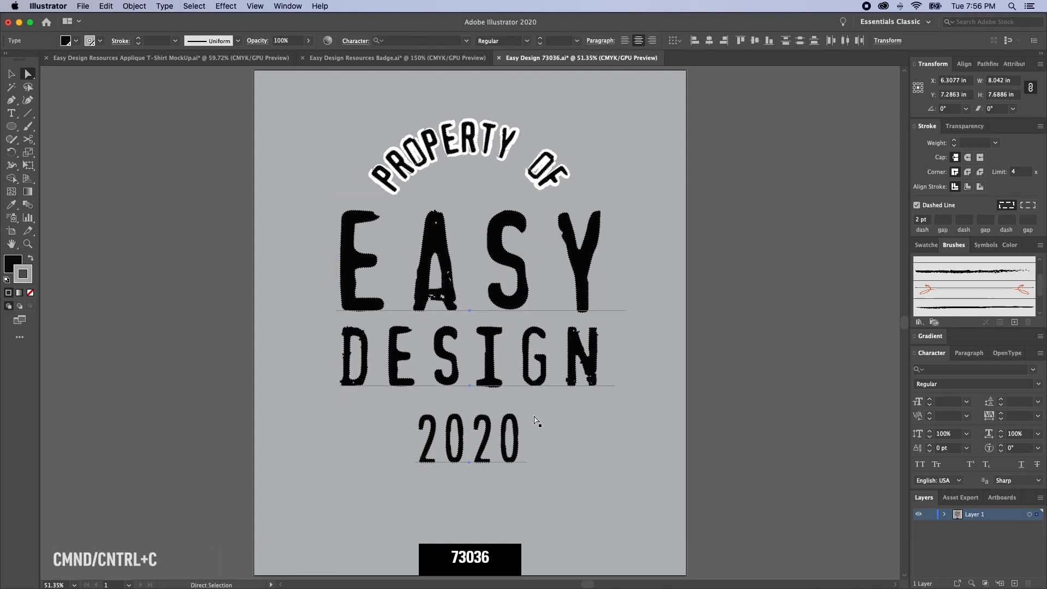
pyautogui.press('super+b')
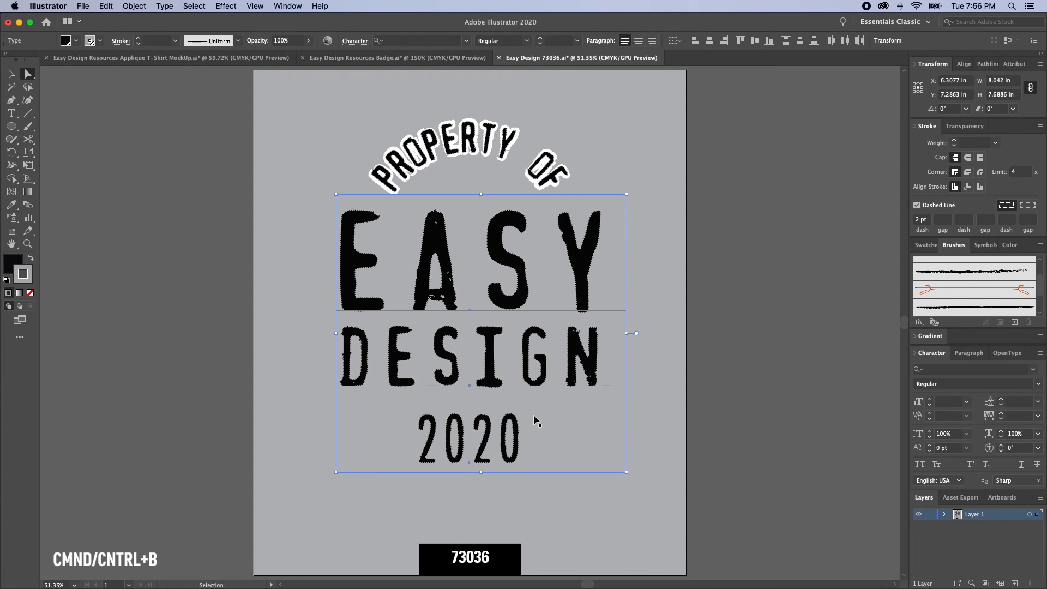
pyautogui.press('super+shift+o')
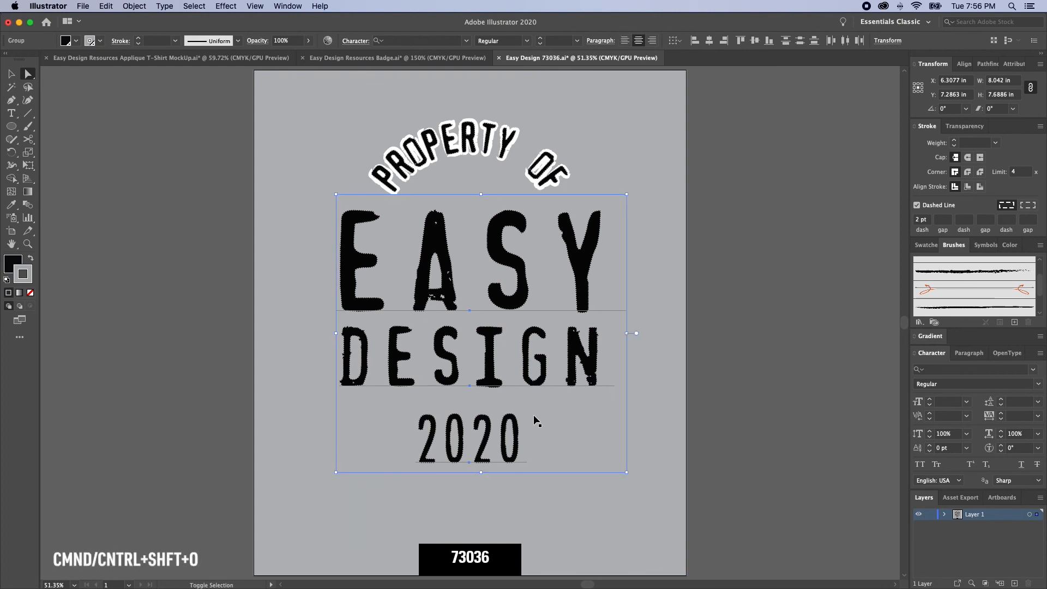
pyautogui.press('super+y')
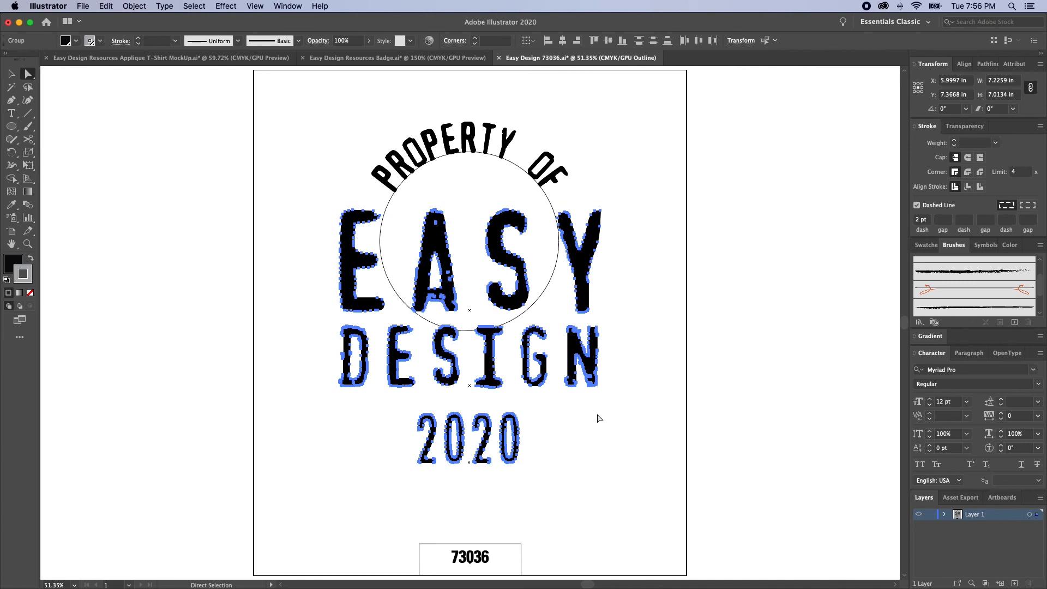
pyautogui.press('v')
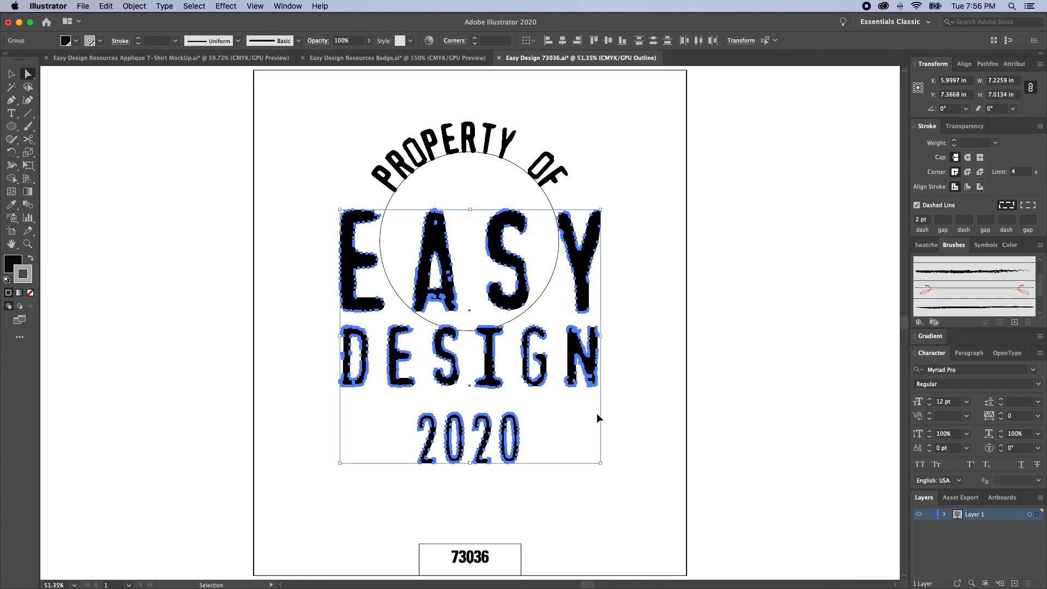
pyautogui.press('super+y')
pyautogui.press('a')
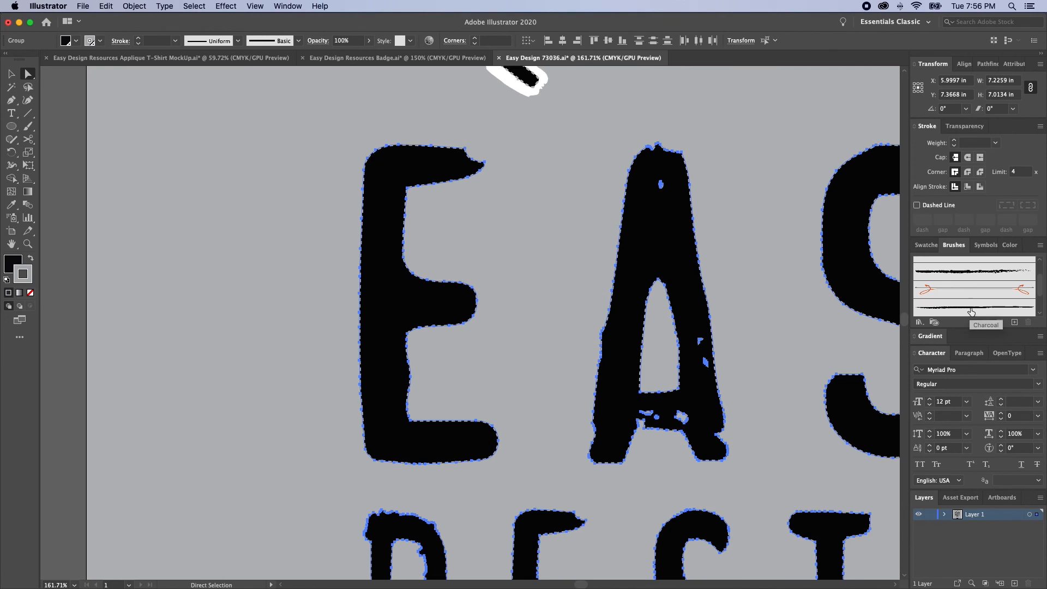
# Step: Stroke the outlined copy with the Charcoal brush in White Spot at 3 pt and deselect it
pyautogui.click(971, 308)
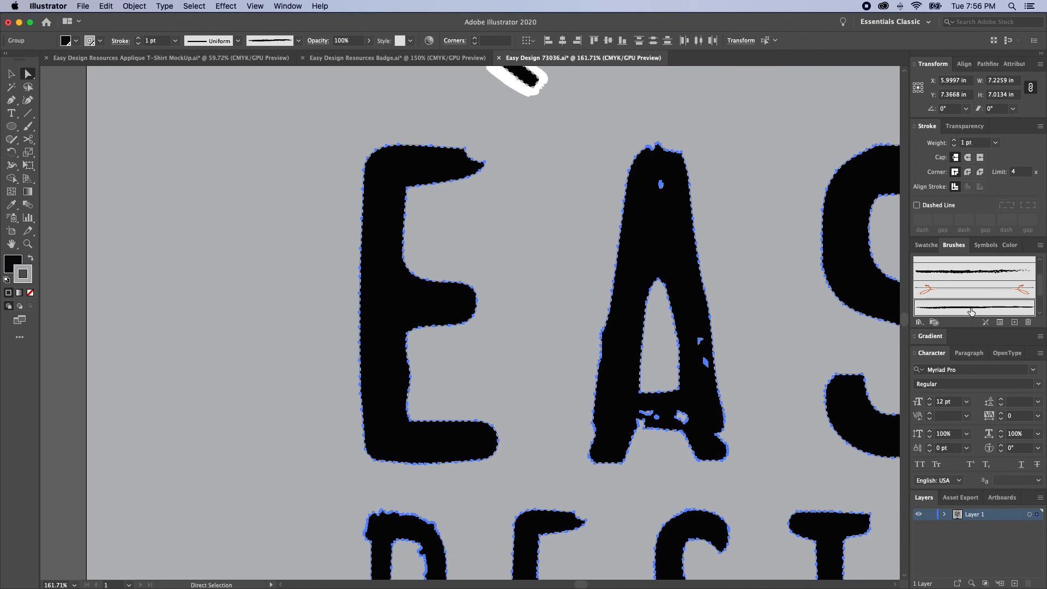
pyautogui.click(928, 246)
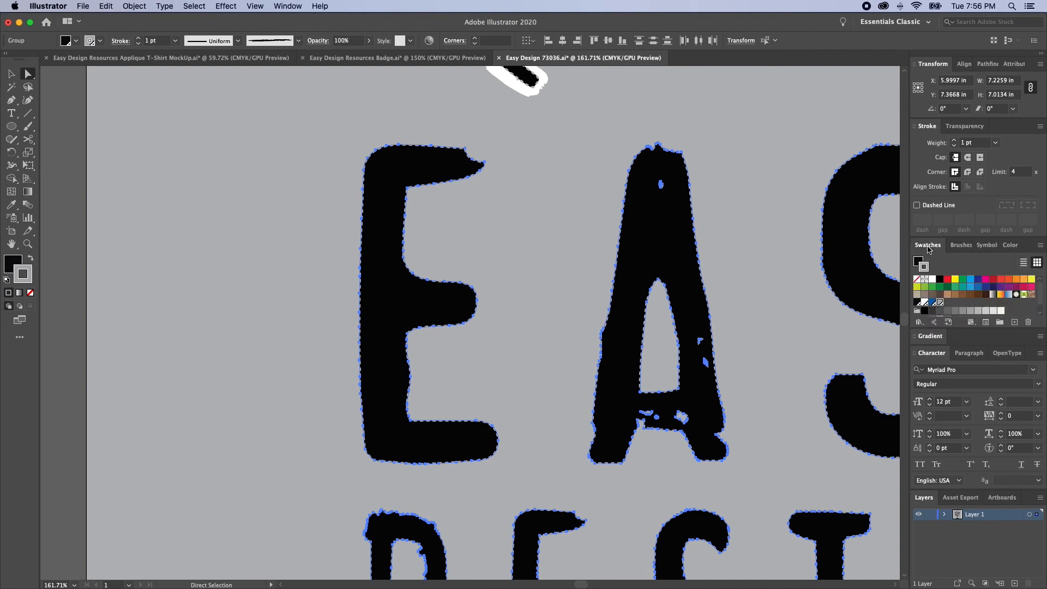
pyautogui.click(926, 304)
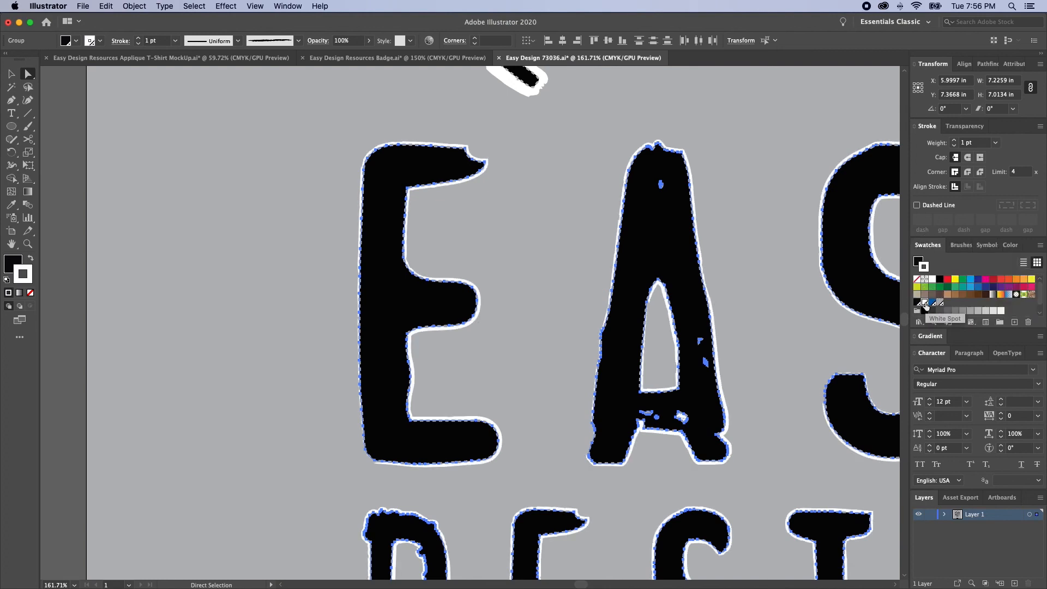
pyautogui.click(955, 141)
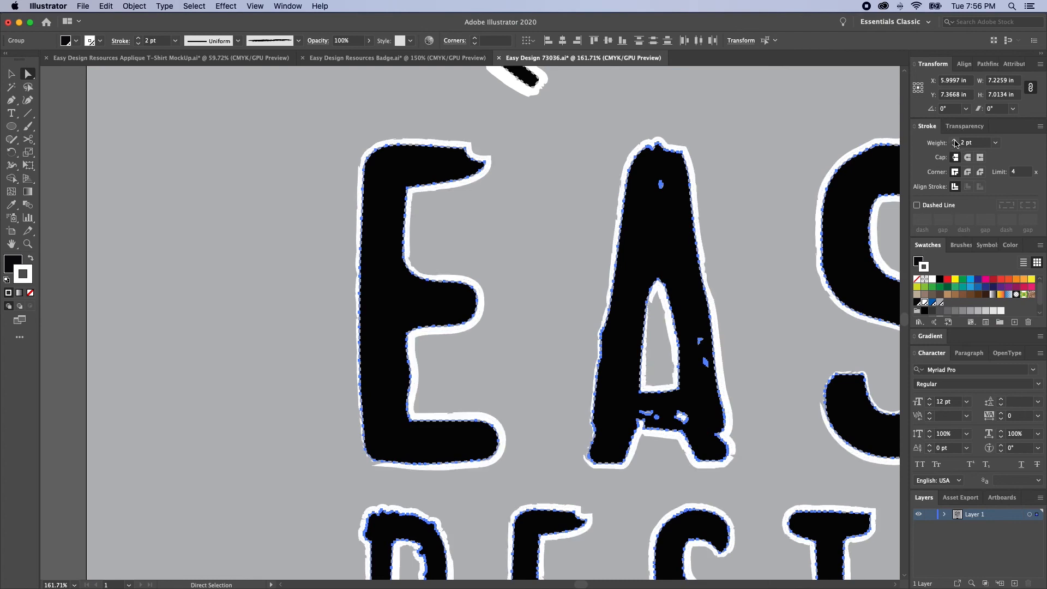
pyautogui.click(955, 141)
pyautogui.press('super+shift+a')
# Step: Examine the white brushed outline around the lettering across the whole design
pyautogui.hscroll(3, 657, 295)
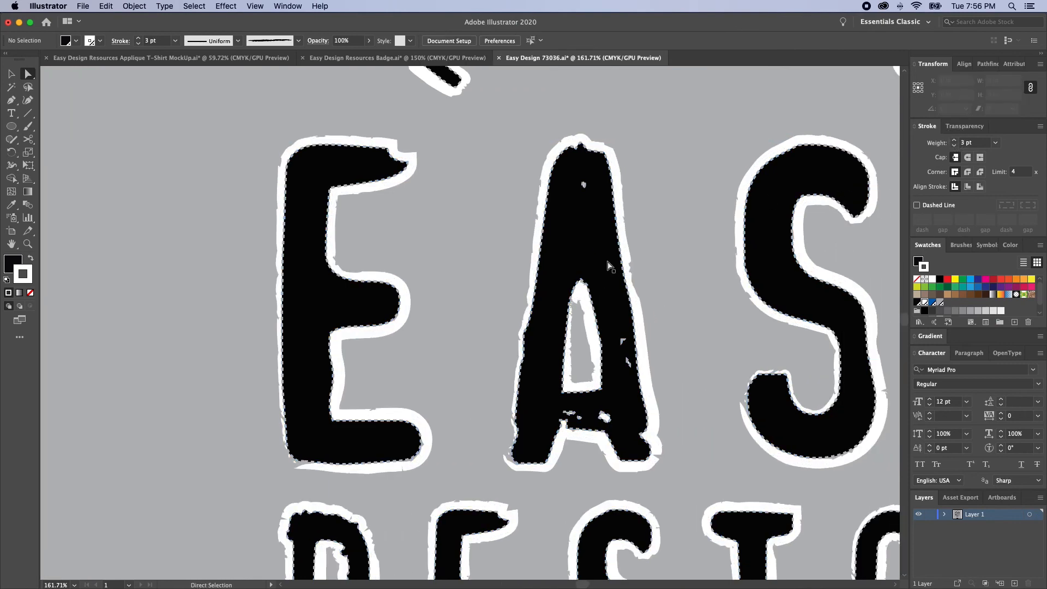
pyautogui.hscroll(5, 627, 268)
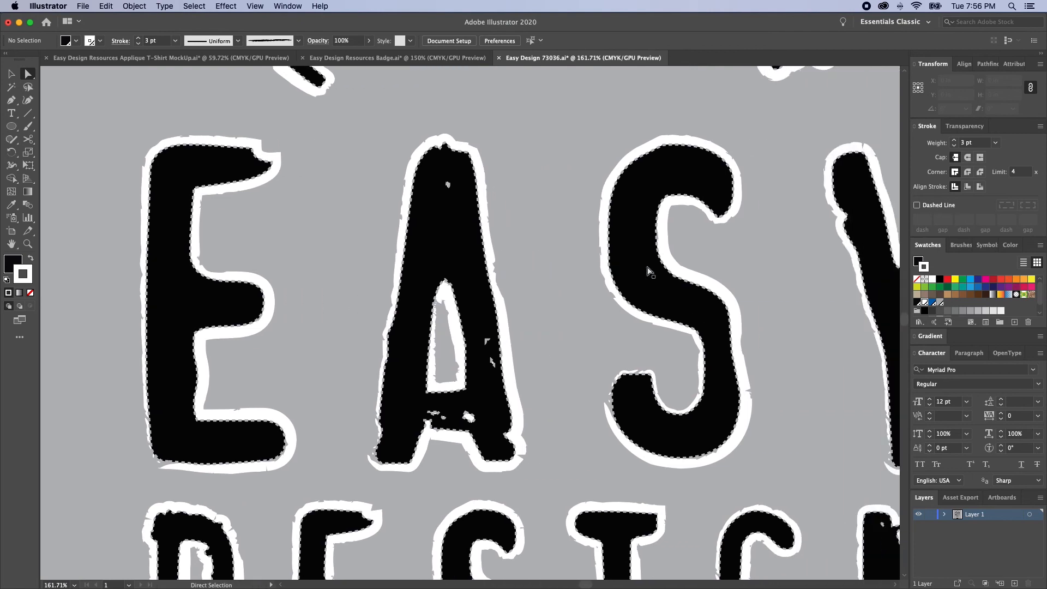
pyautogui.press('super+minus')
pyautogui.press('super+minus')
pyautogui.press('super+minus')
pyautogui.press('v')
pyautogui.scroll(-3, 618, 315)
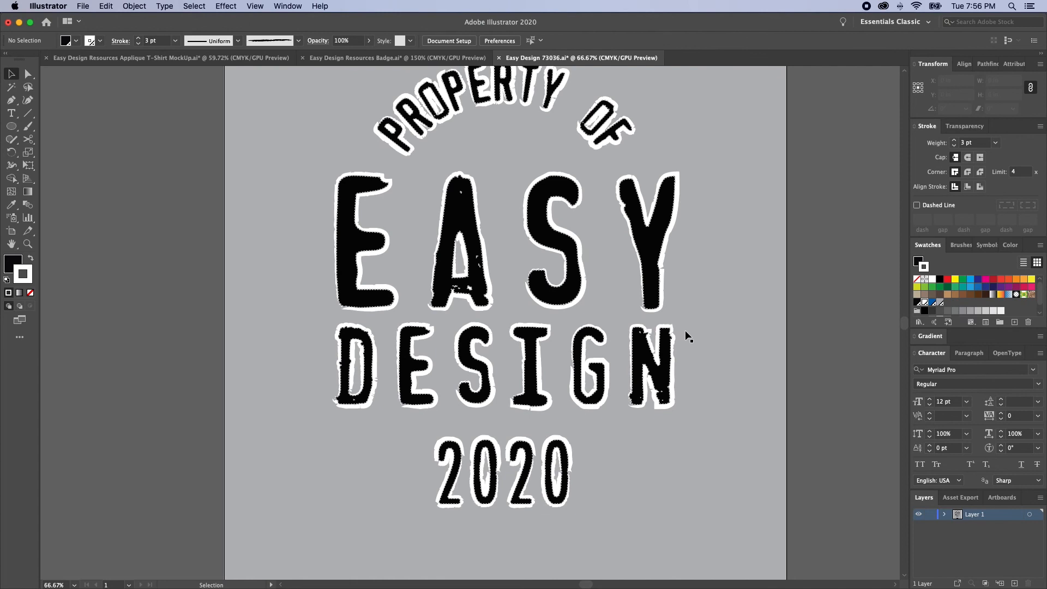
pyautogui.scroll(2, 685, 330)
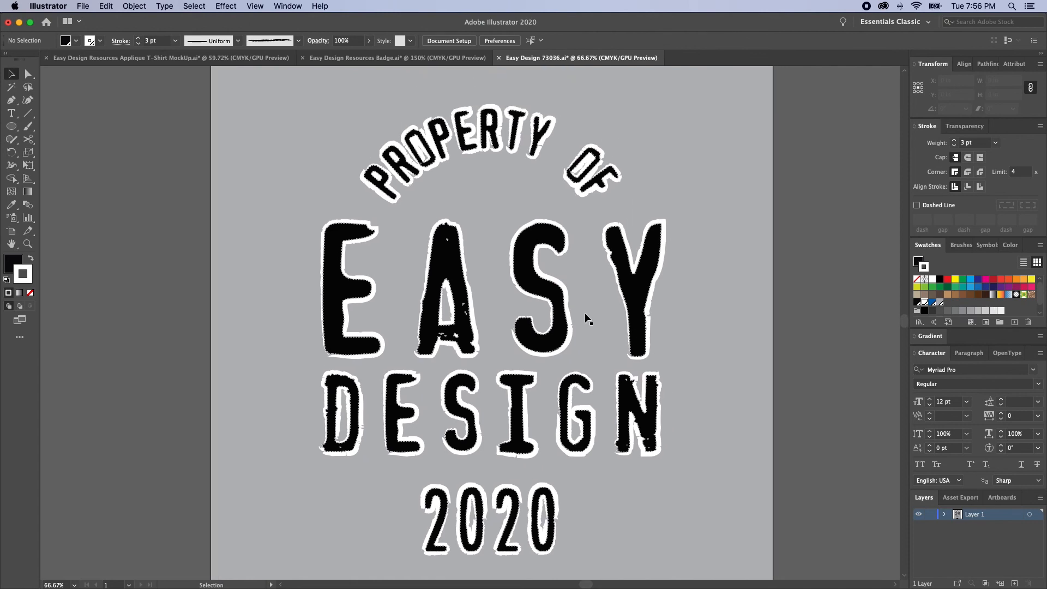
# Step: Lock the gray background artwork behind the lettering
pyautogui.press('a')
pyautogui.press('v')
pyautogui.scroll(-5, 599, 359)
pyautogui.click(609, 374)
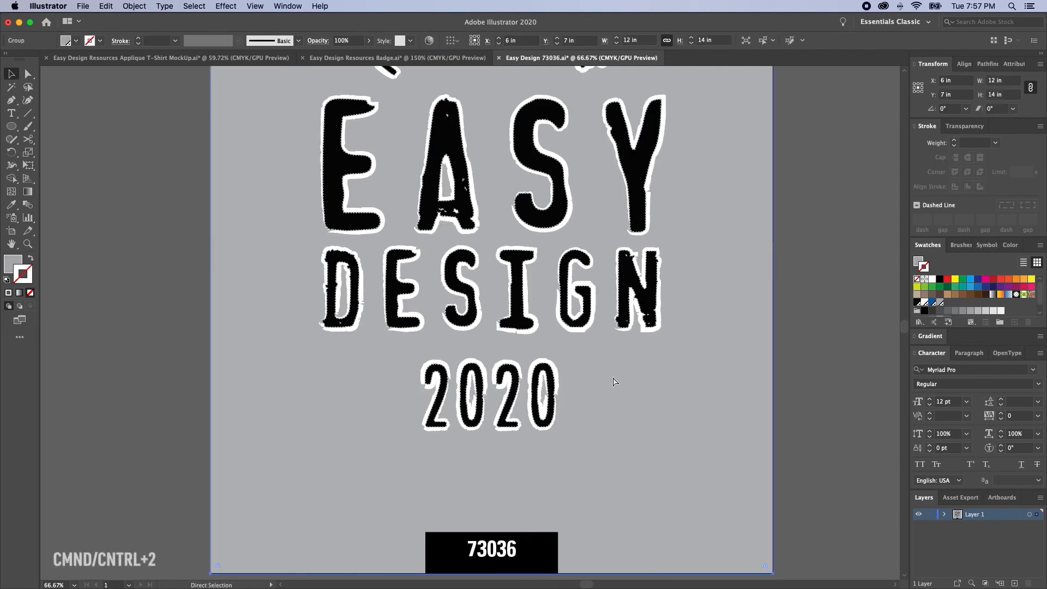
pyautogui.press('super+2')
# Step: Group the 2020 text with its white brushed outline, deselect it and fit the whole artboard in view
pyautogui.click(431, 417)
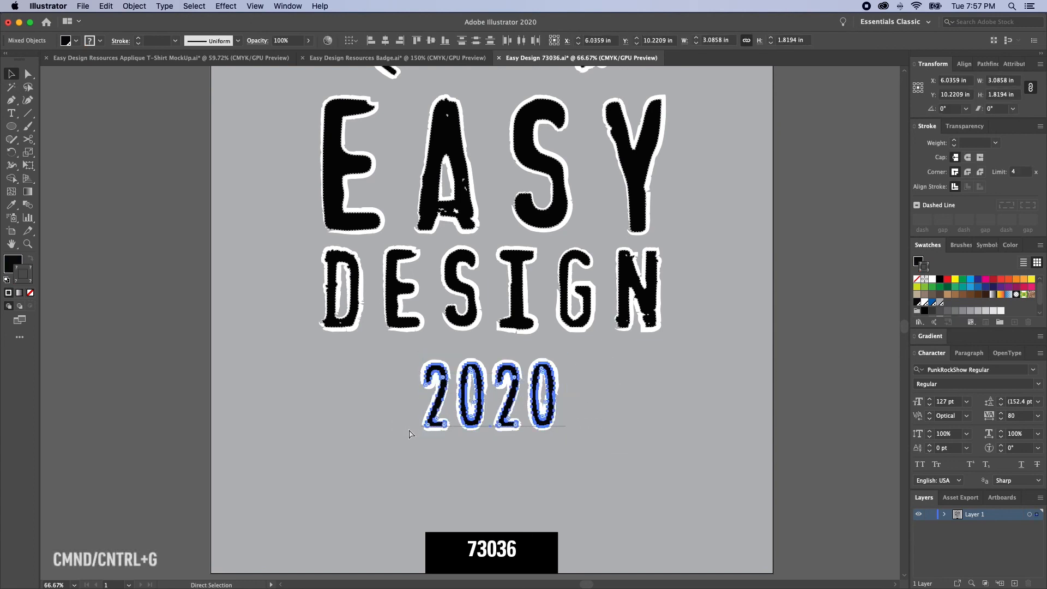
pyautogui.press('super+g')
pyautogui.scroll(2, 546, 369)
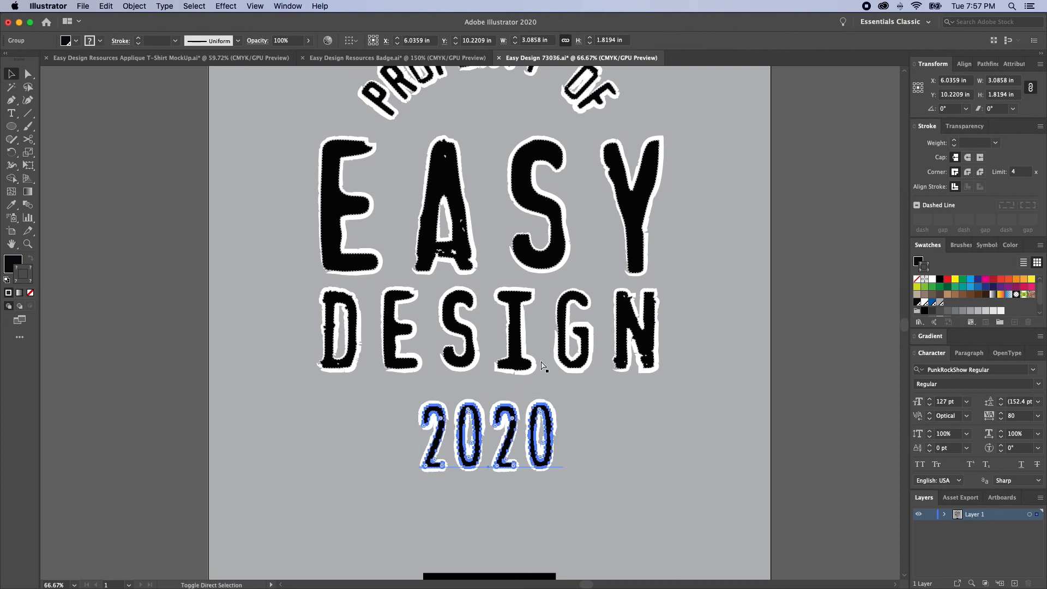
pyautogui.click(547, 369)
pyautogui.press('super+0')
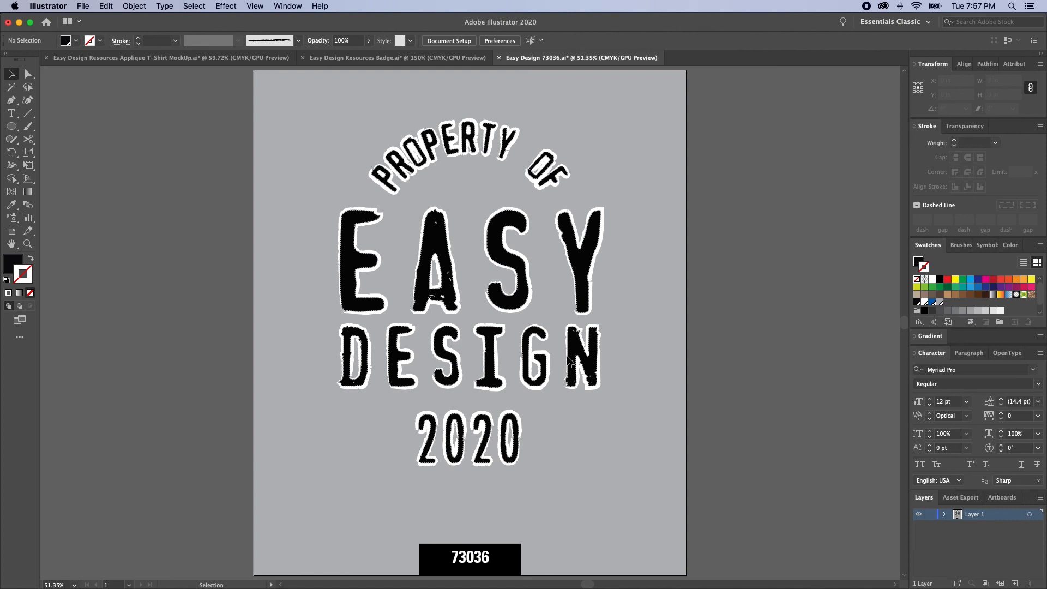
# Step: Switch to Easy Design Resources Badge.ai and copy the whole round red and black badge
pyautogui.click(417, 58)
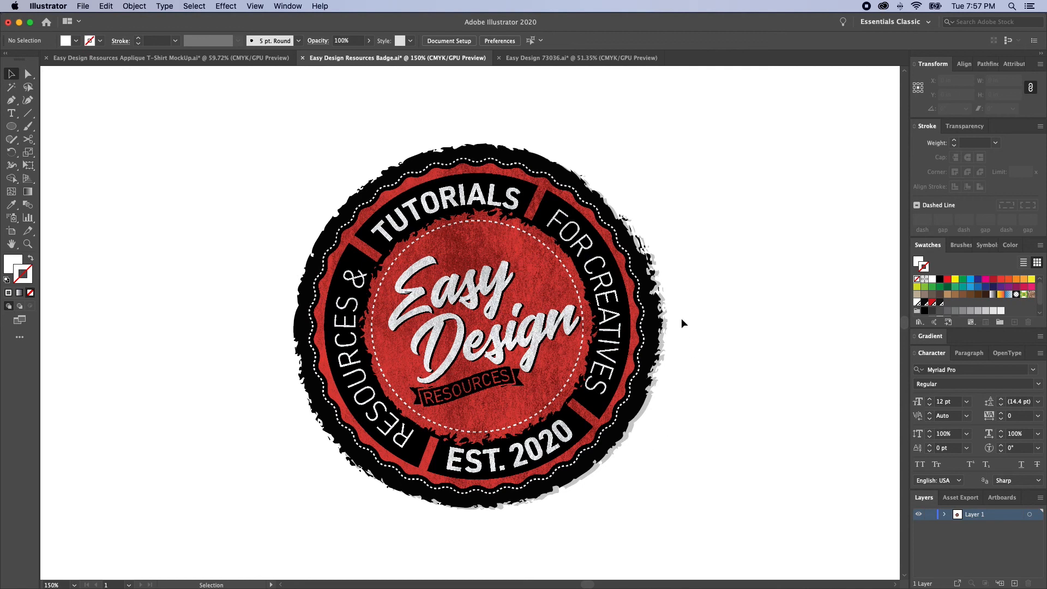
pyautogui.hscroll(-2, 702, 262)
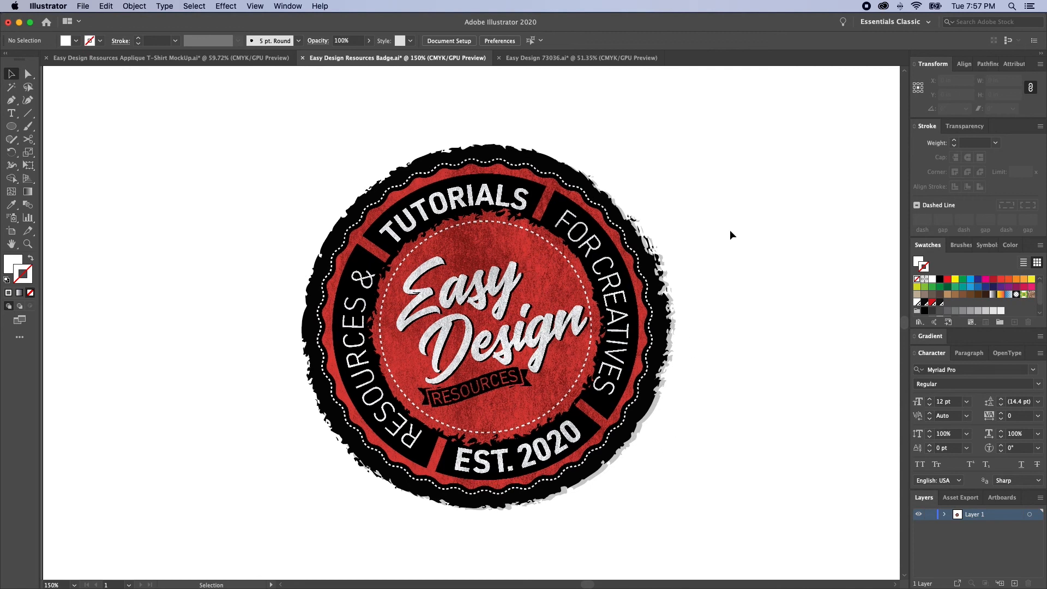
pyautogui.moveTo(726, 226); pyautogui.dragTo(267, 408)
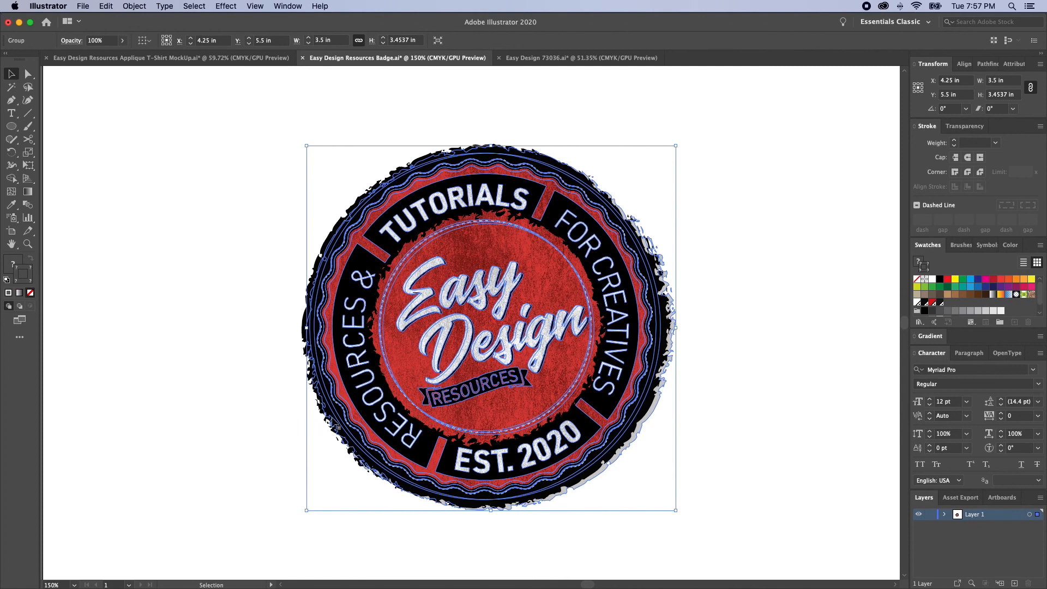
pyautogui.press('super+c')
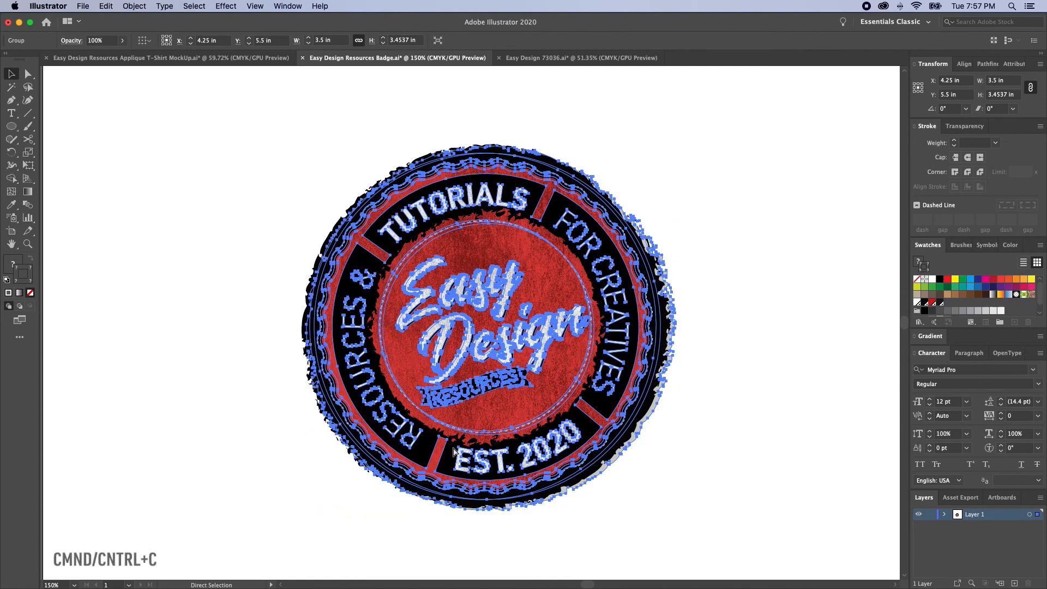
# Step: Paste the badge into Easy Design 73036.ai and place it below DESIGN, just to the left of 2020
pyautogui.hotkey('ctrl', 'Tab')
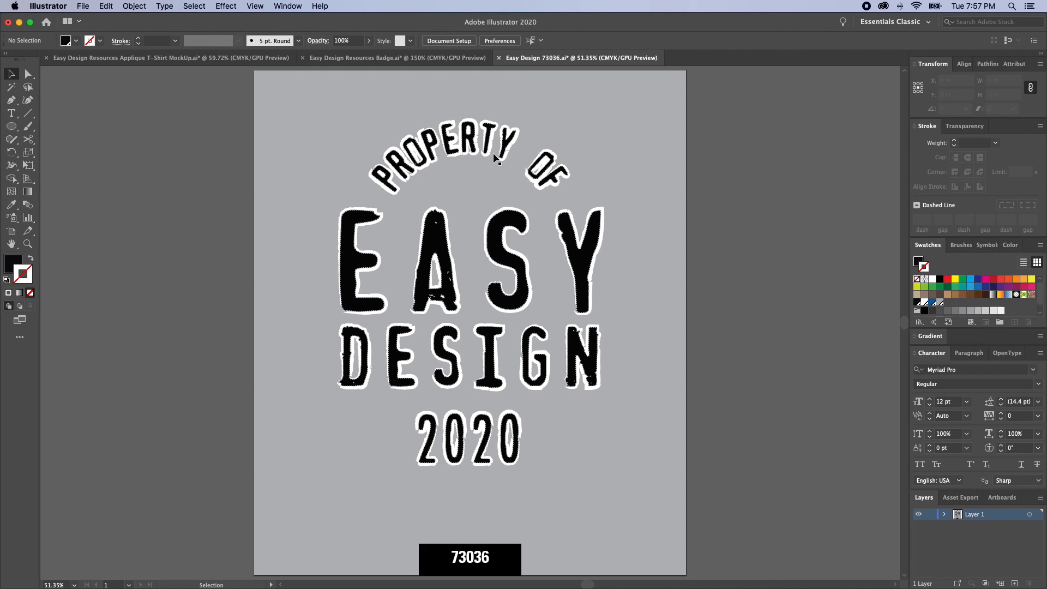
pyautogui.hscroll(2, 420, 232)
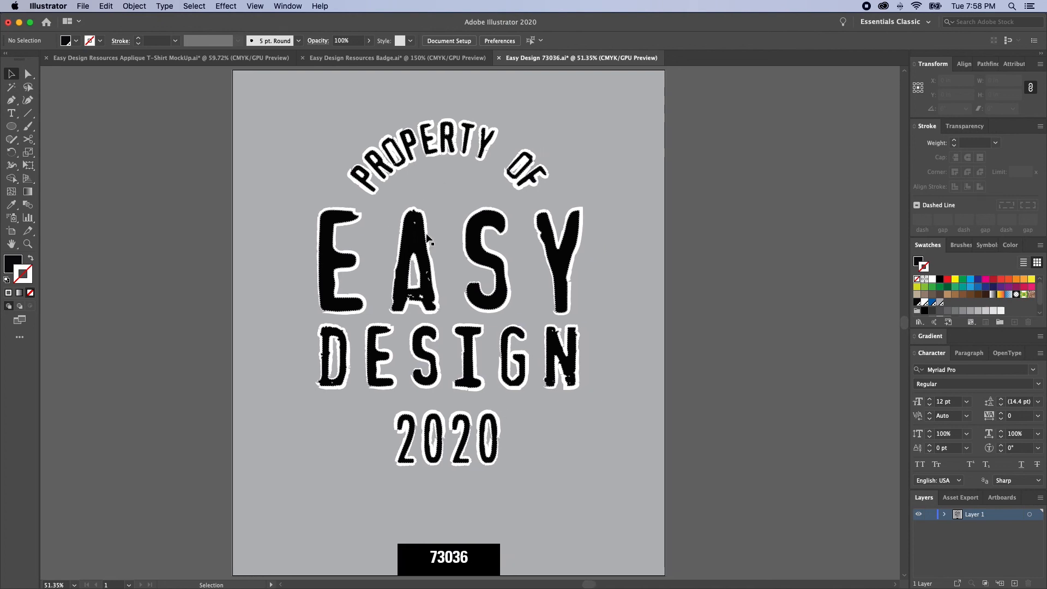
pyautogui.hscroll(-2, 427, 239)
pyautogui.press('super+v')
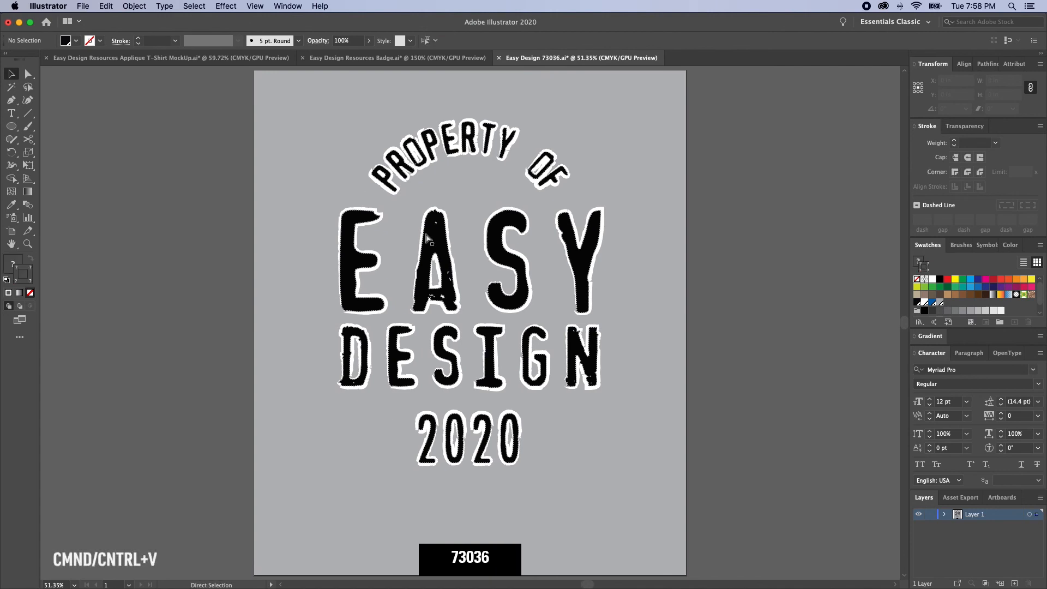
pyautogui.press('v')
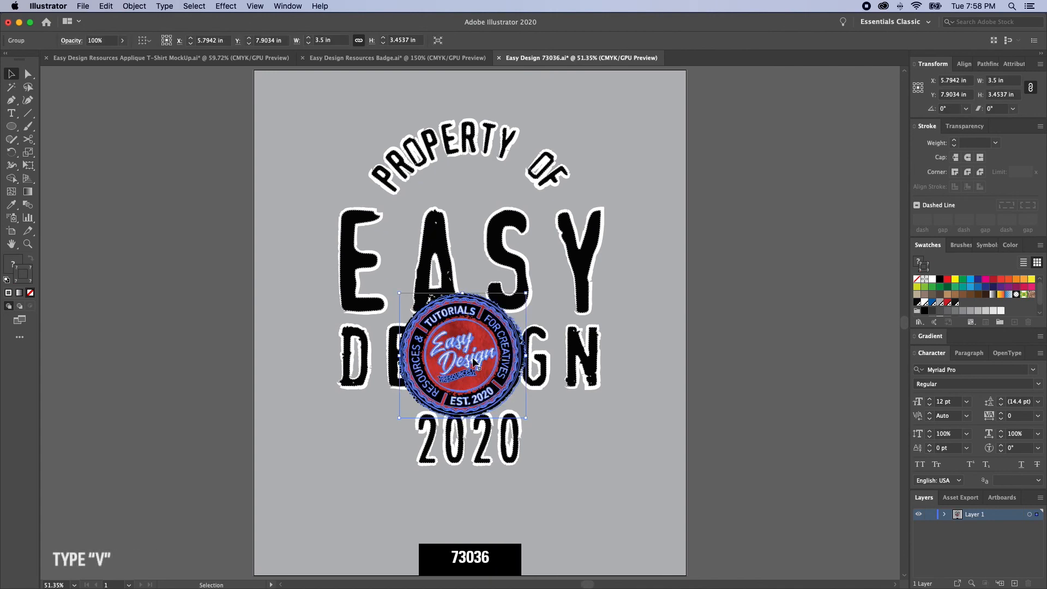
pyautogui.moveTo(474, 362); pyautogui.dragTo(361, 434)
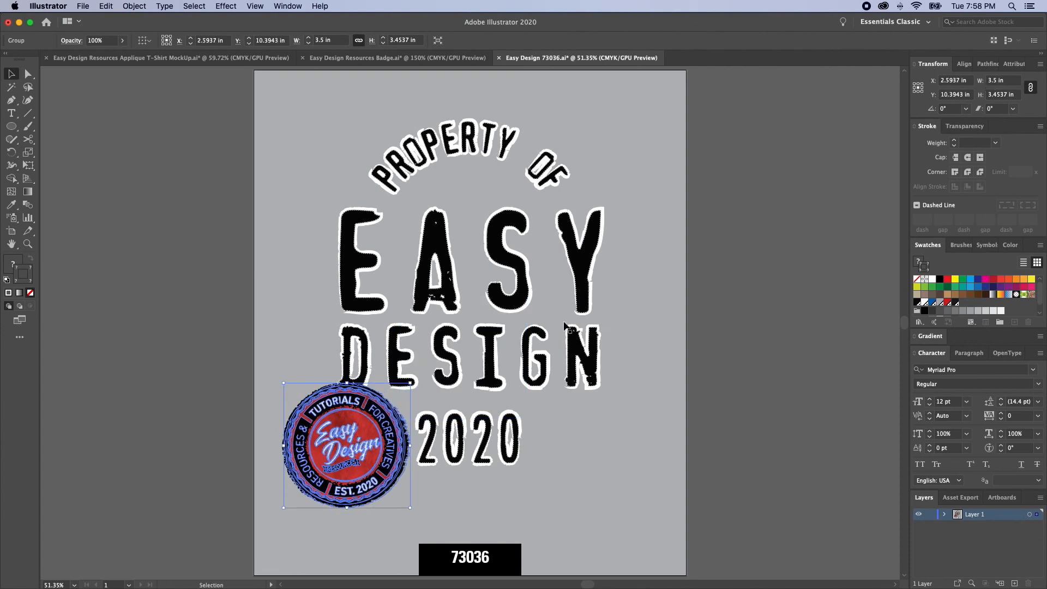
pyautogui.moveTo(362, 414); pyautogui.dragTo(367, 433)
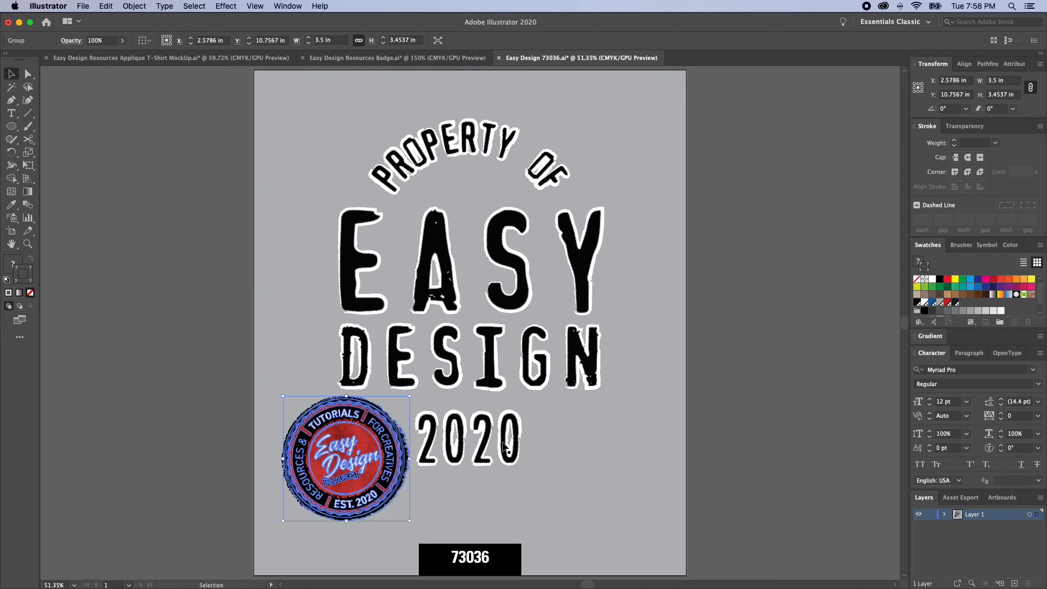
# Step: Shift the badge and the 2020 group together to the right so the pair sits centered beneath DESIGN
pyautogui.keyDown('shift'); pyautogui.click(511, 447); pyautogui.keyUp('shift')
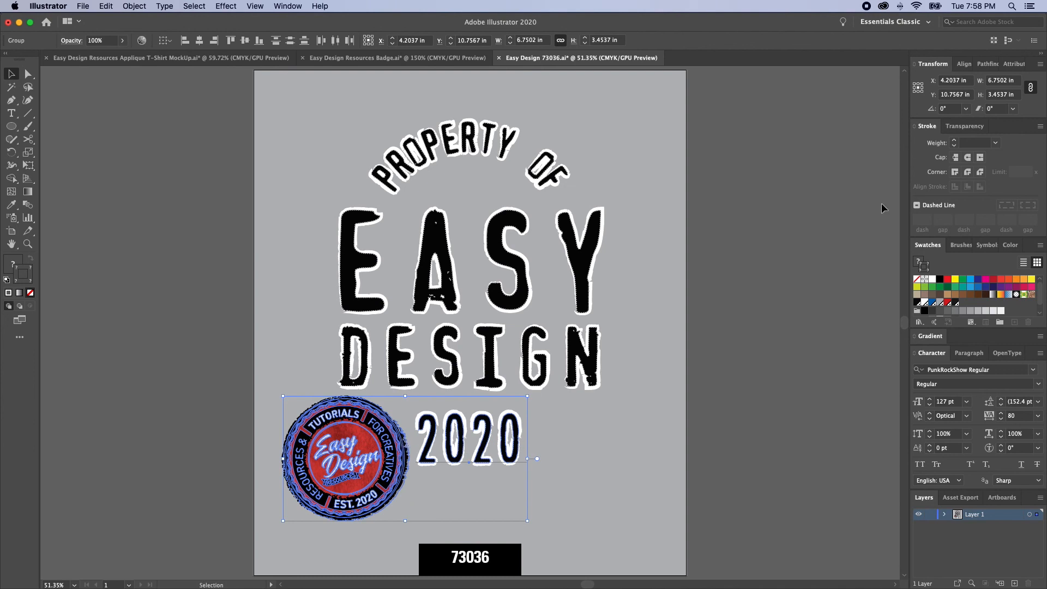
pyautogui.moveTo(368, 448); pyautogui.dragTo(426, 447)
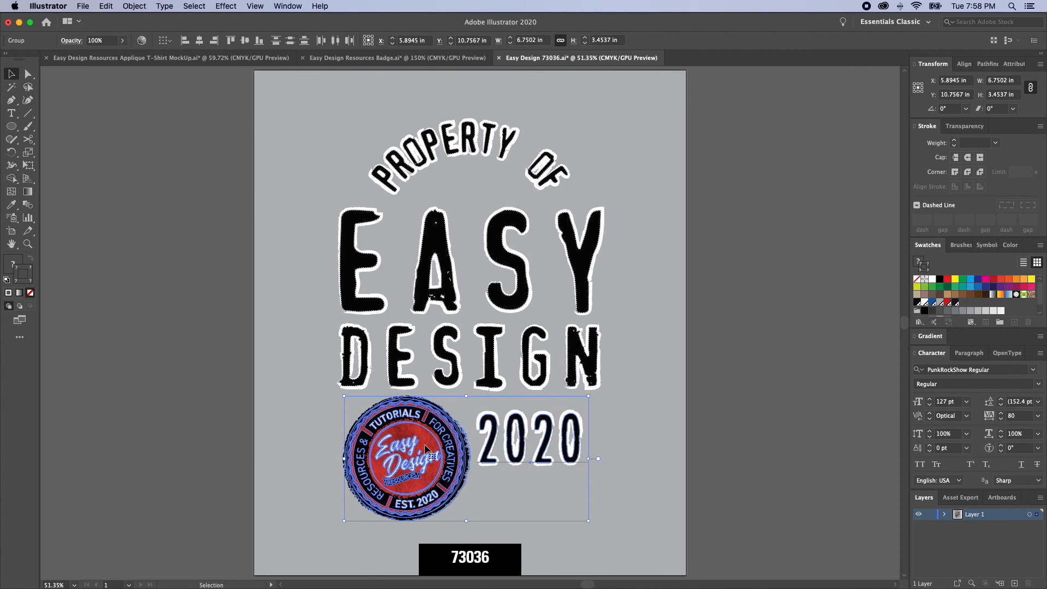
pyautogui.click(598, 462)
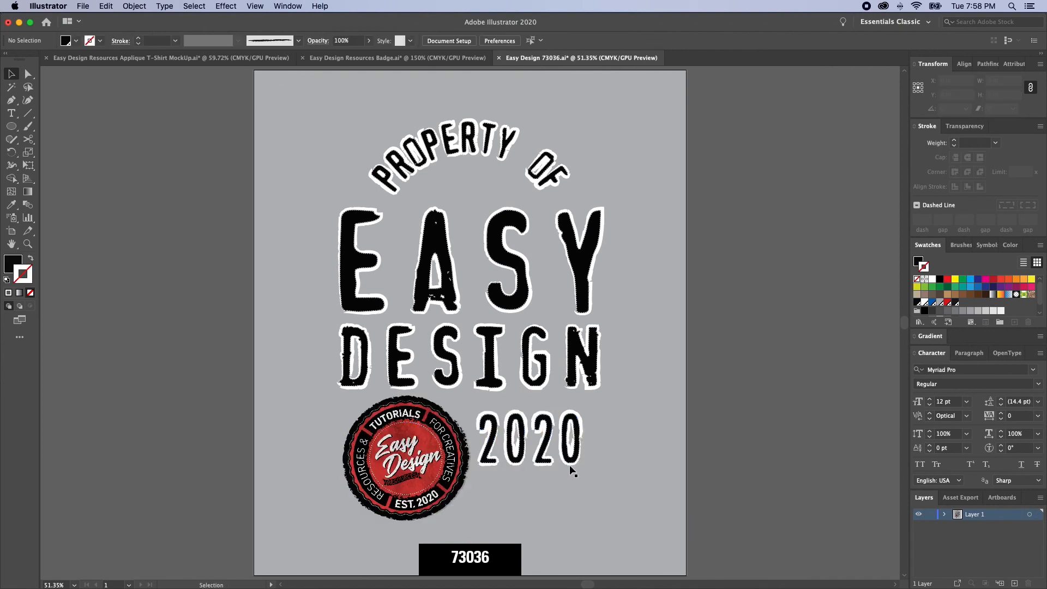
# Step: Convert all the text in the unlocked artwork to outlines and deselect it
pyautogui.click(524, 454)
pyautogui.press('super+a')
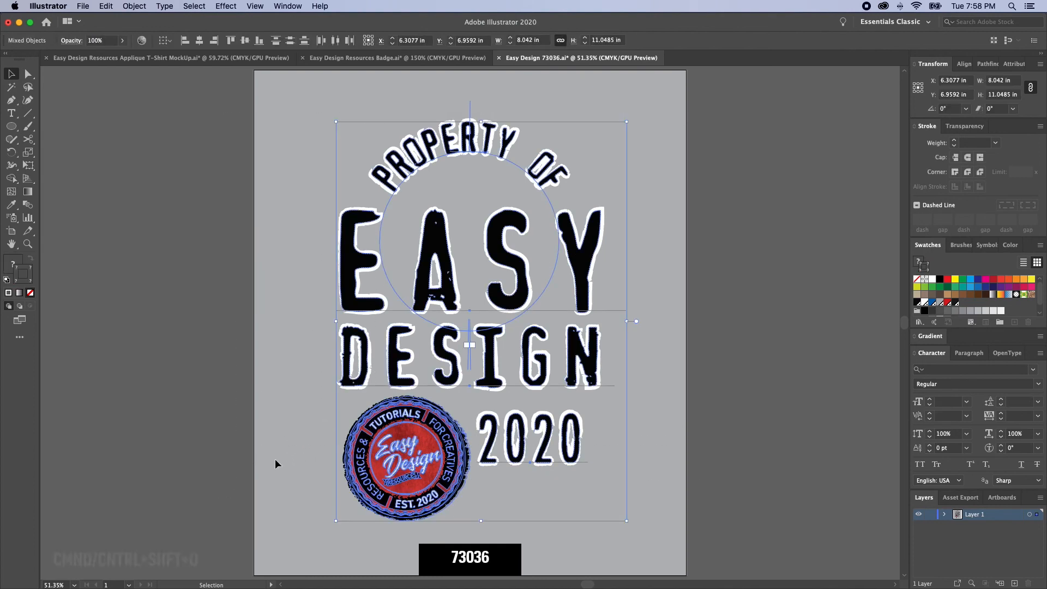
pyautogui.press('super+shift+o')
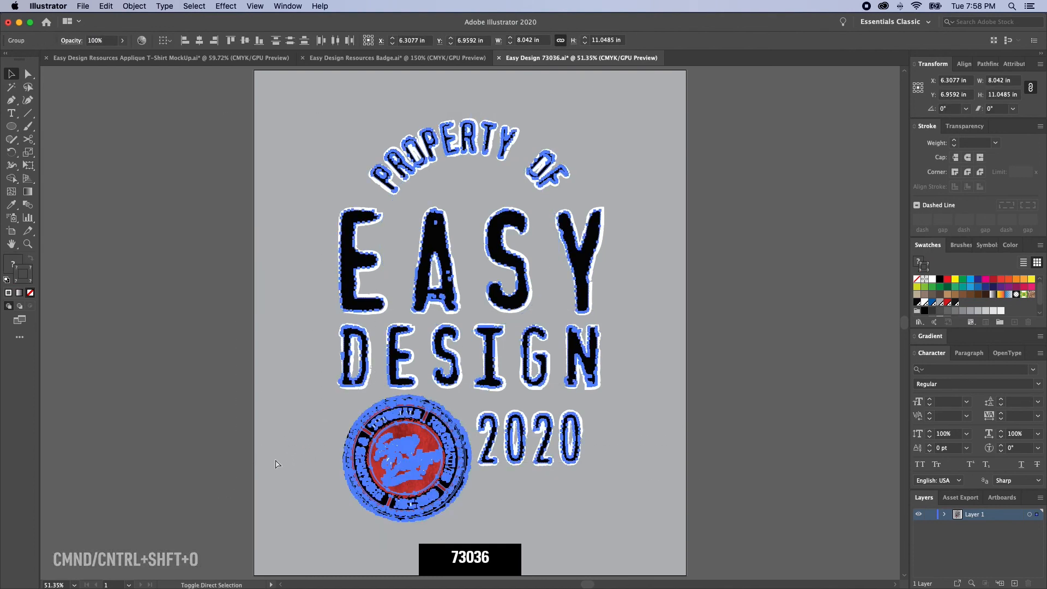
pyautogui.click(276, 461)
pyautogui.click(442, 428)
pyautogui.click(466, 382)
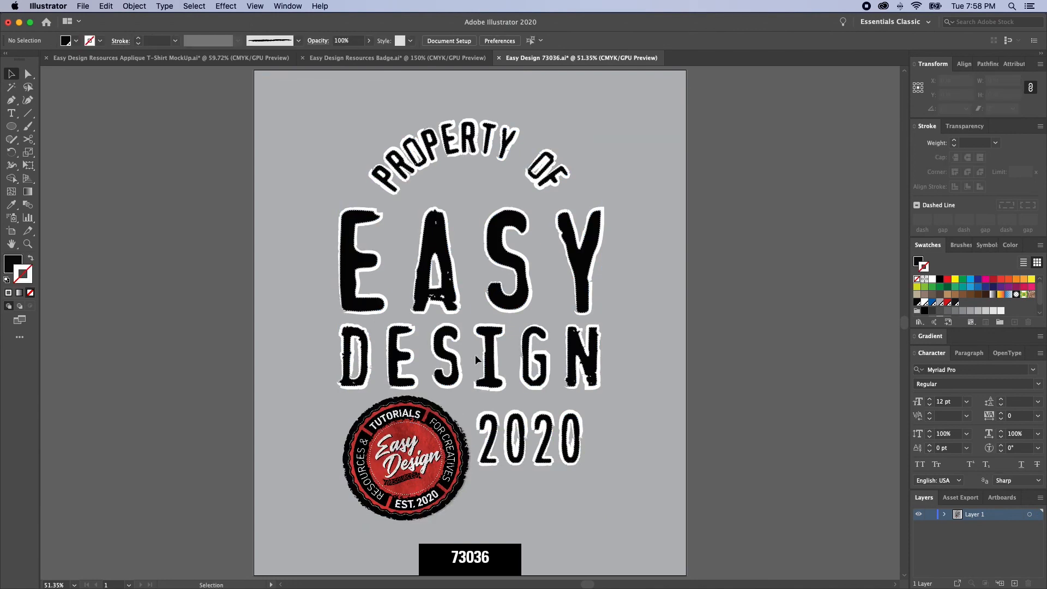
# Step: Delete the small distressed specks inside the letter A of EASY, including those along its crossbar
pyautogui.press('z')
pyautogui.moveTo(446, 252); pyautogui.dragTo(591, 381)
pyautogui.press('a')
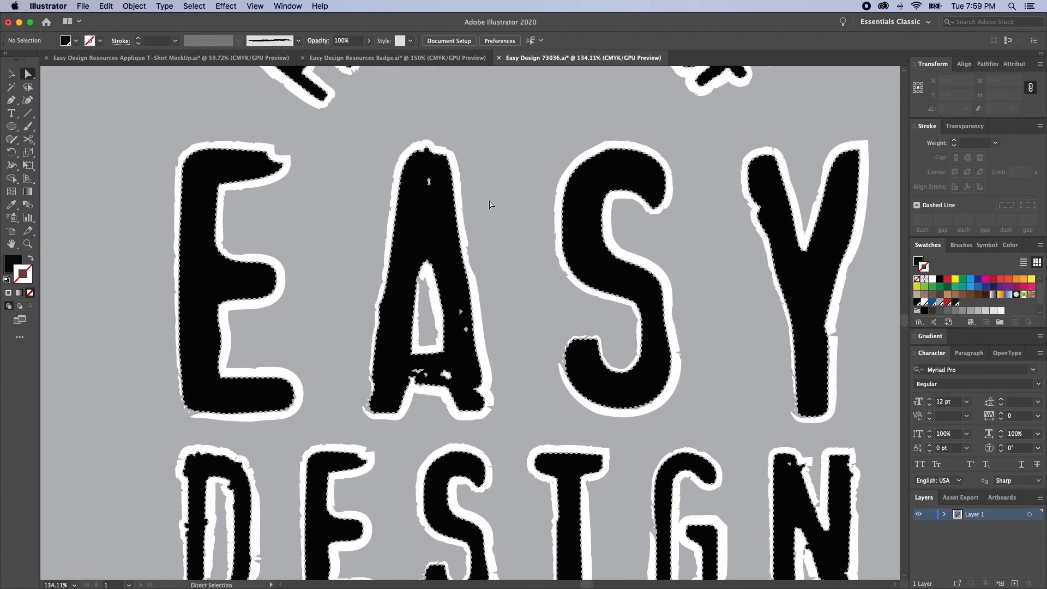
pyautogui.keyDown('alt'); pyautogui.click(429, 182); pyautogui.keyUp('alt')
pyautogui.keyDown('alt'); pyautogui.keyDown('shift'); pyautogui.click(461, 312); pyautogui.keyUp('shift'); pyautogui.keyUp('alt')
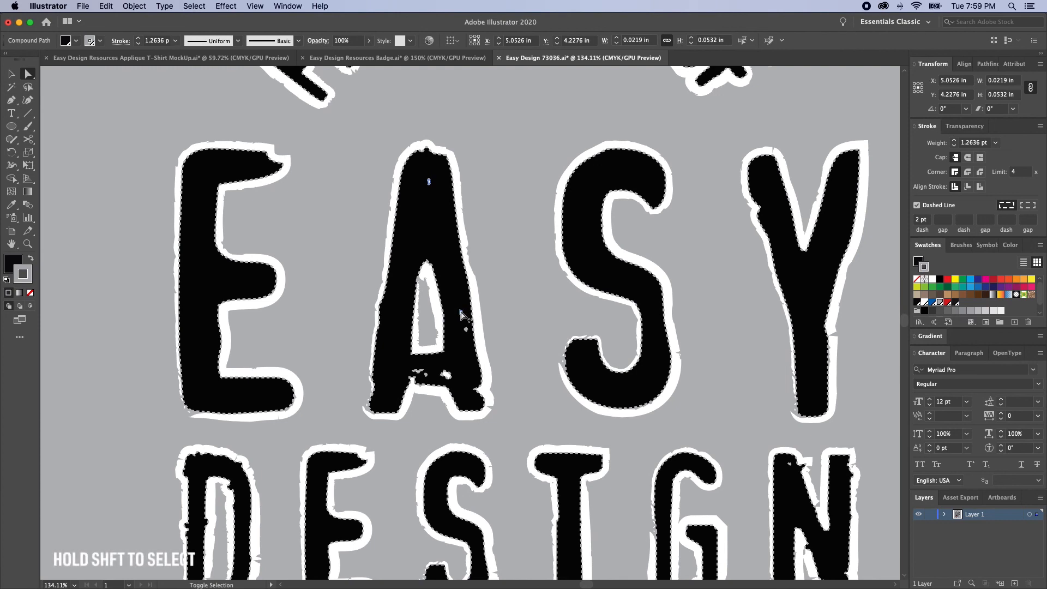
pyautogui.keyDown('alt'); pyautogui.keyDown('shift'); pyautogui.click(466, 330); pyautogui.keyUp('shift'); pyautogui.keyUp('alt')
pyautogui.keyDown('alt'); pyautogui.keyDown('shift'); pyautogui.click(446, 375); pyautogui.keyUp('shift'); pyautogui.keyUp('alt')
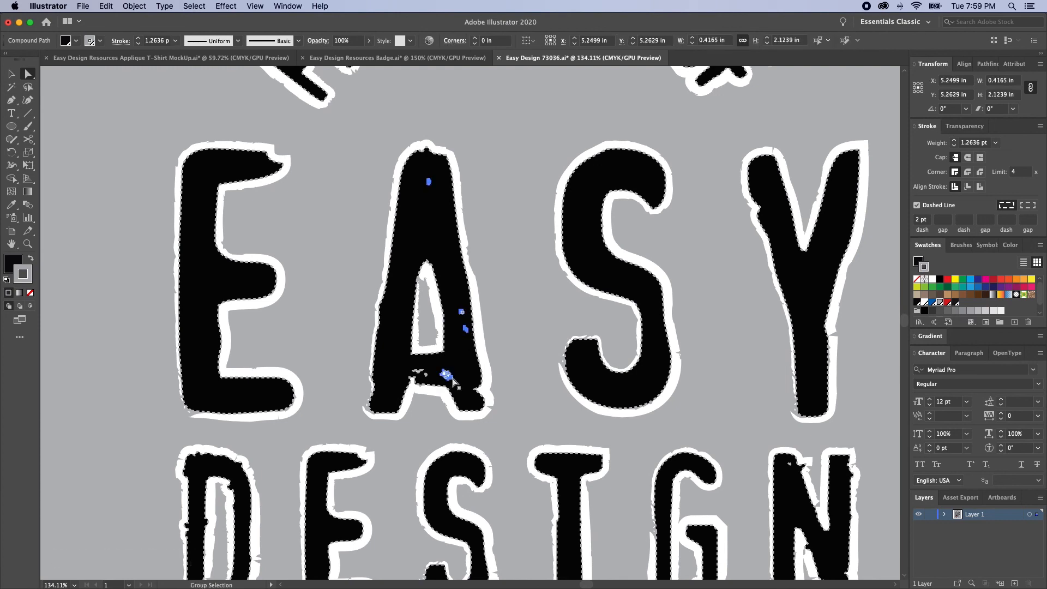
pyautogui.press('Delete')
pyautogui.moveTo(409, 359); pyautogui.dragTo(435, 381)
pyautogui.press('Delete')
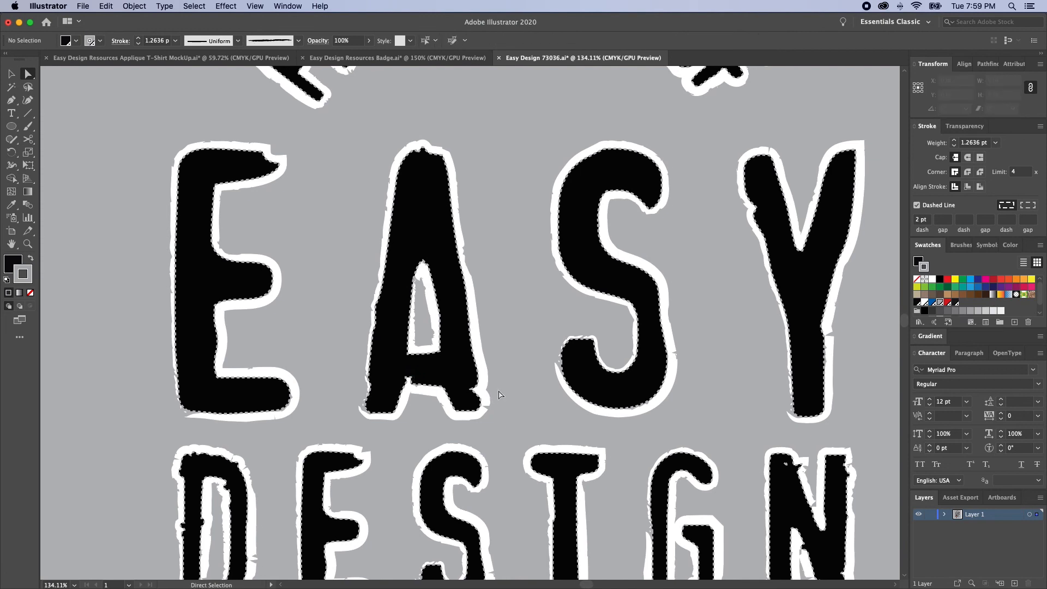
# Step: Delete the small distressed specks inside the letter N of DESIGN
pyautogui.hscroll(5, 490, 376)
pyautogui.scroll(-3, 600, 370)
pyautogui.click(627, 361)
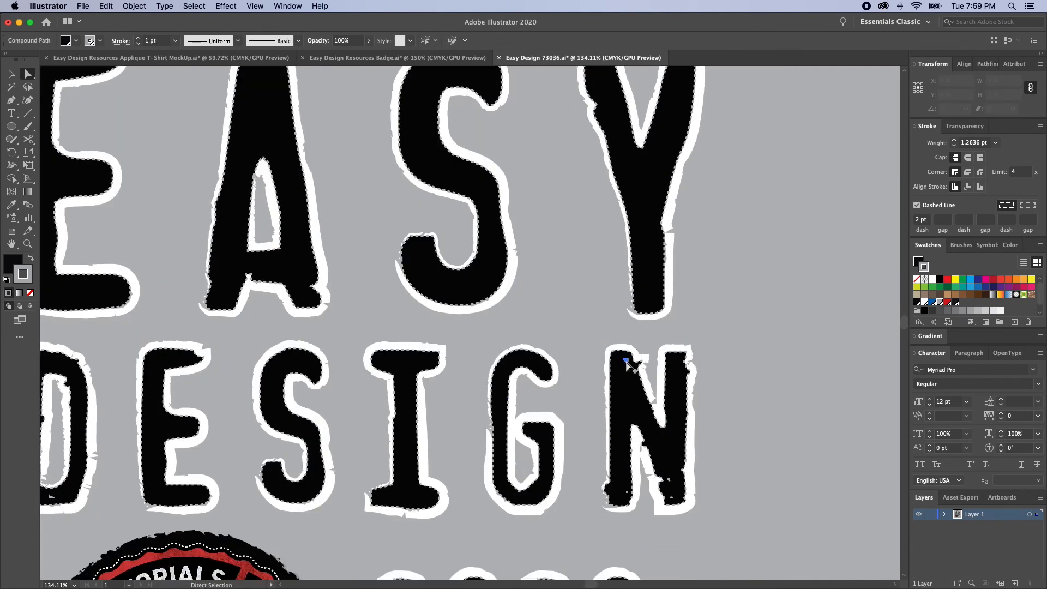
pyautogui.keyDown('shift'); pyautogui.click(672, 497); pyautogui.keyUp('shift')
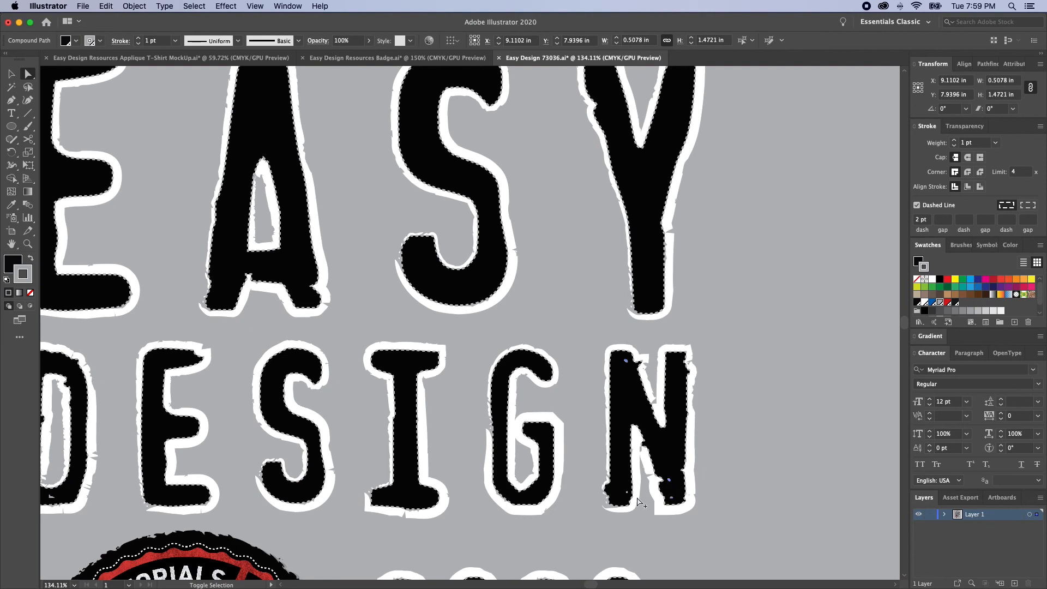
pyautogui.press('Delete')
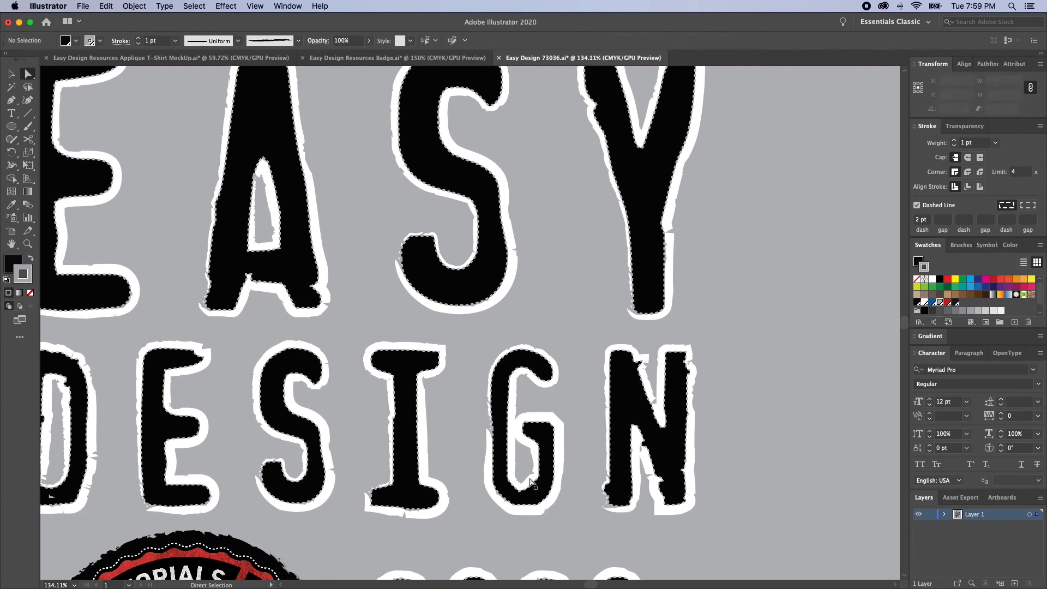
# Step: Delete the small speck near the base of the letter D in DESIGN
pyautogui.hscroll(-1, 507, 469)
pyautogui.hscroll(-5, 507, 469)
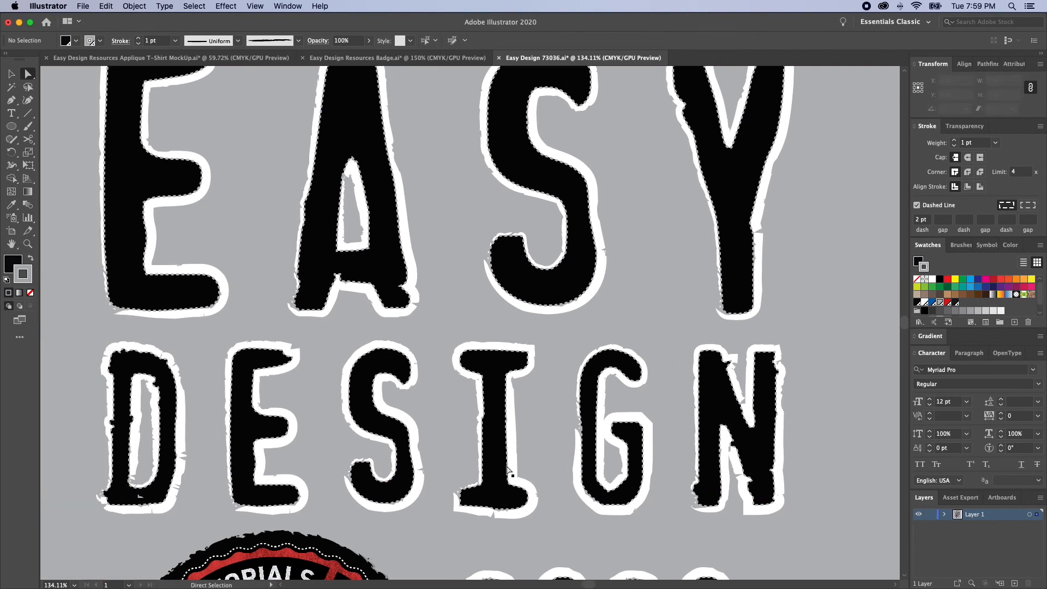
pyautogui.click(139, 496)
pyautogui.press('Delete')
# Step: Draw a dashed zigzag stitch with the Pencil tool across the lower stem of the D in DESIGN, about 0.21 by 0.26 in
pyautogui.press('super+1')
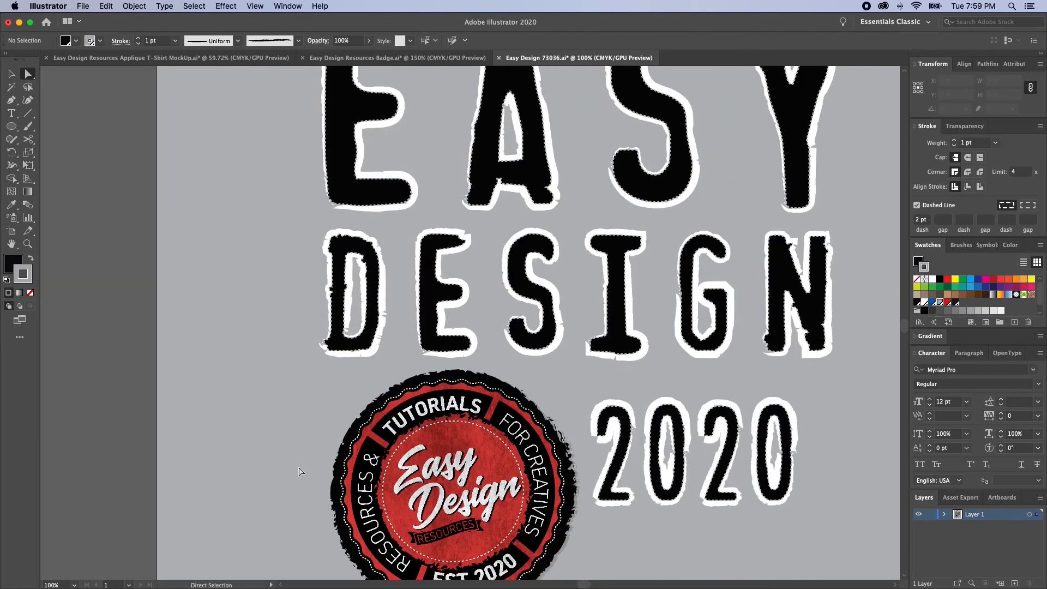
pyautogui.hscroll(7, 299, 471)
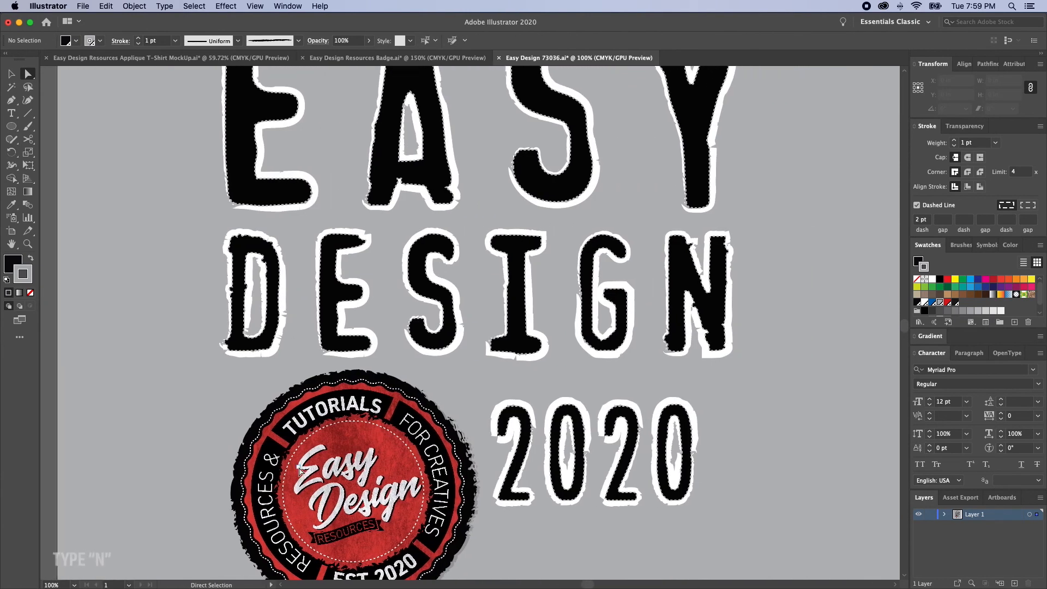
pyautogui.press('n')
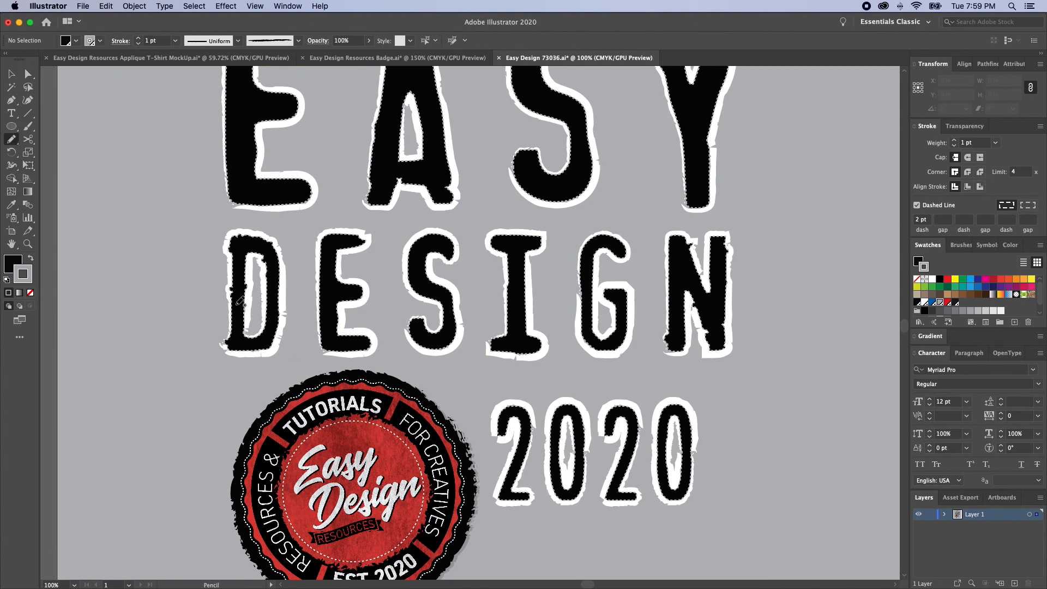
pyautogui.moveTo(239, 302)
pyautogui.mouseDown()
pyautogui.moveTo(233, 318)
pyautogui.moveTo(235, 308)
pyautogui.moveTo(418, 393)
pyautogui.mouseUp()
pyautogui.press('z')
pyautogui.press('v')
pyautogui.moveTo(282, 332); pyautogui.dragTo(250, 326)
pyautogui.press('super+shift+a')
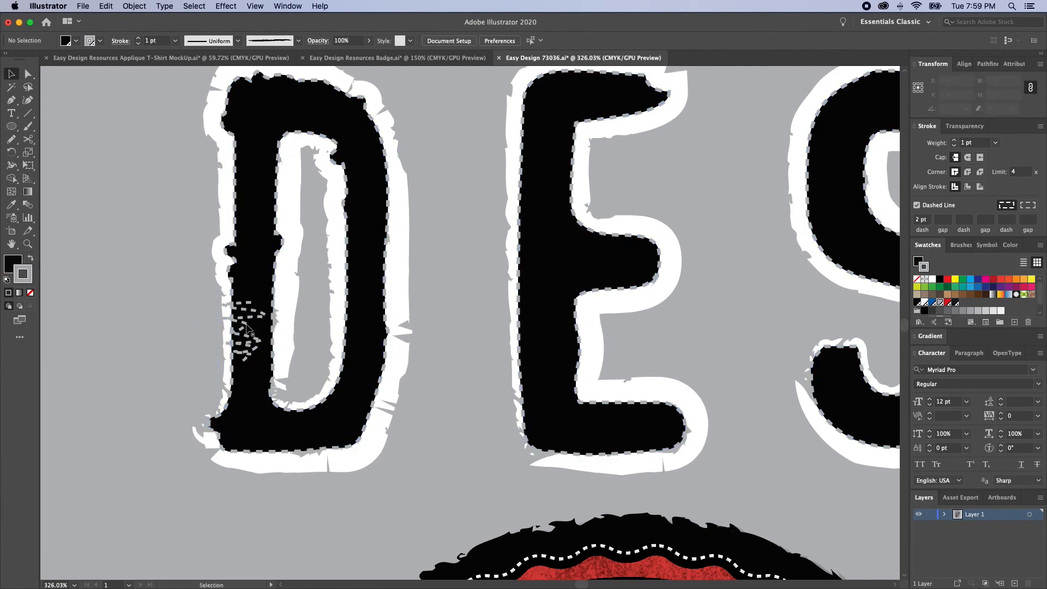
# Step: Check the stroke on the neighboring letter E and set the zigzag stitch's stroke weight to 1 pt to match
pyautogui.click(255, 328)
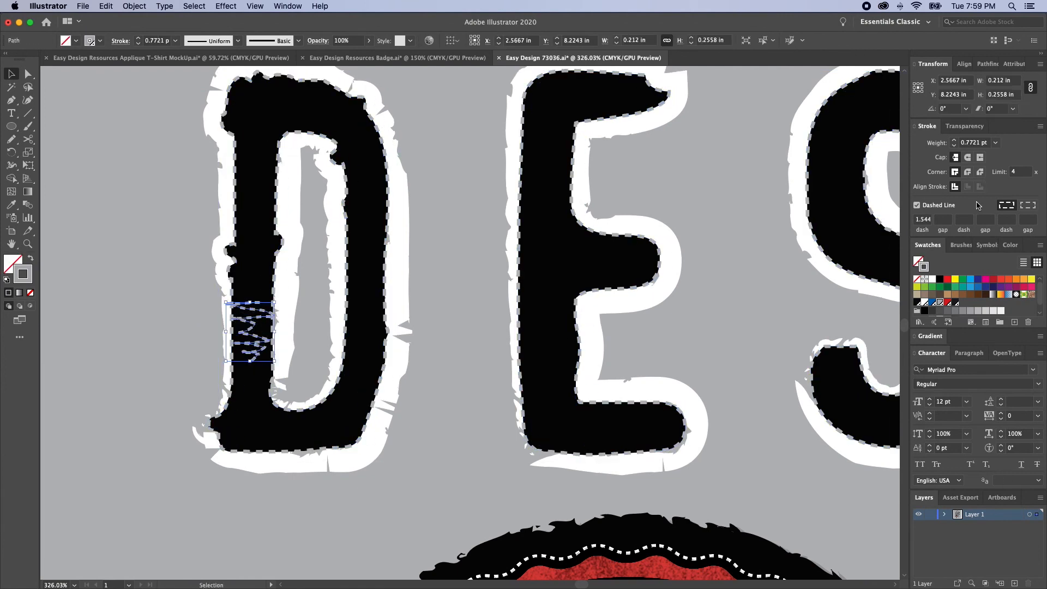
pyautogui.press('a')
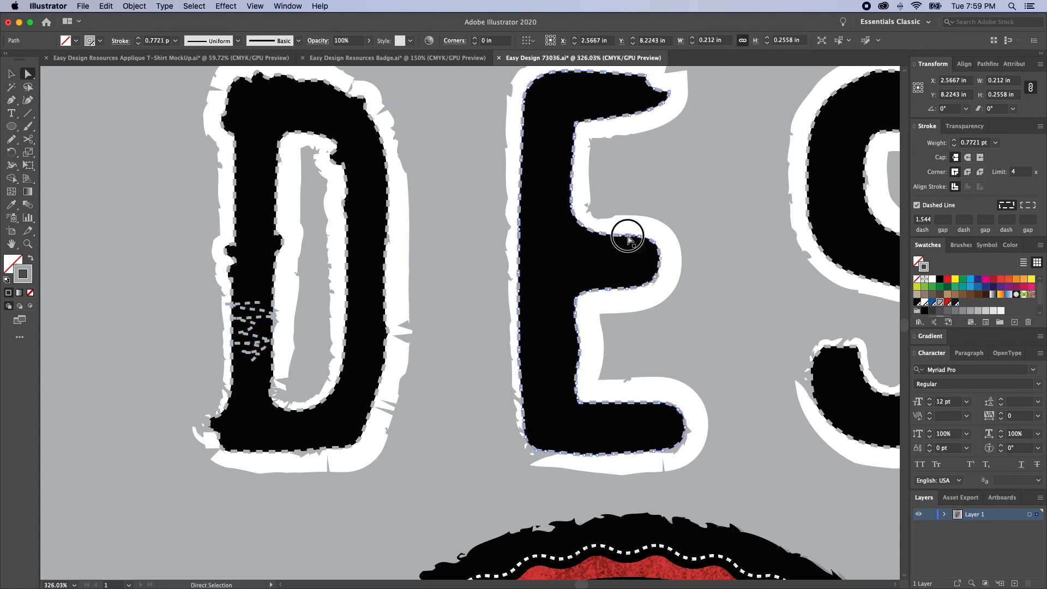
pyautogui.click(627, 235)
pyautogui.press('super+shift+a')
pyautogui.press('v')
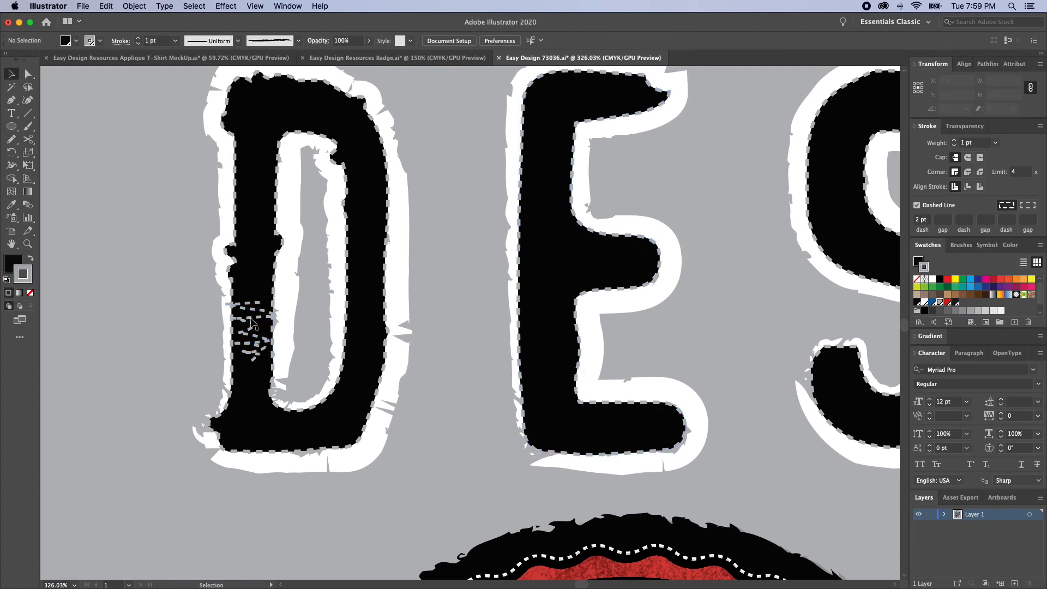
pyautogui.click(252, 323)
pyautogui.click(955, 141)
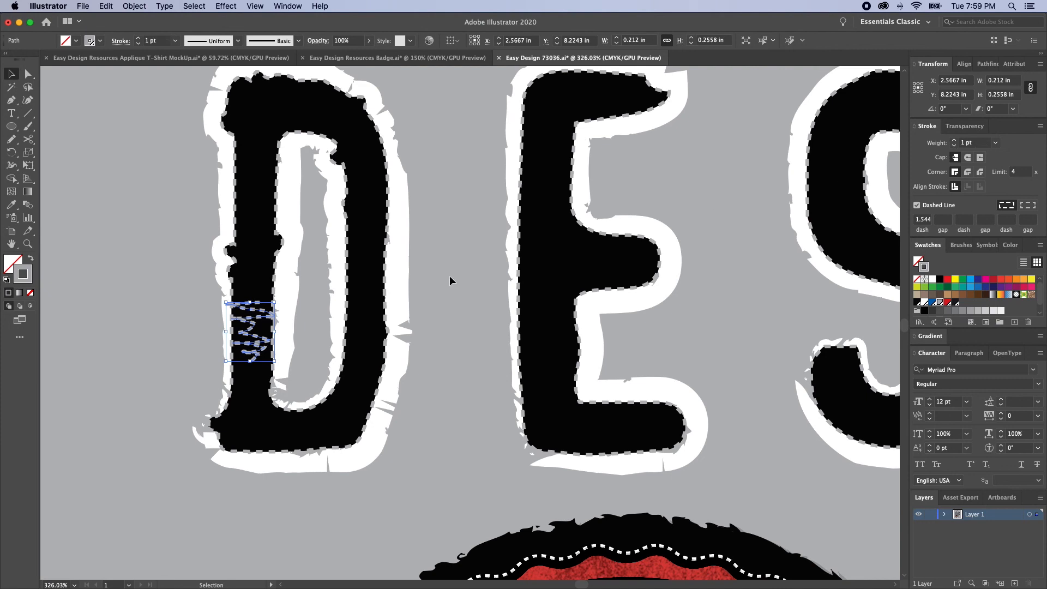
# Step: Pull the zigzag stitch's points past the D's stem, enlarge it to about 0.37 by 0.43 in and set its stroke weight to 1 pt
pyautogui.press('a')
pyautogui.moveTo(275, 313); pyautogui.dragTo(295, 316)
pyautogui.moveTo(232, 319)
pyautogui.mouseDown()
pyautogui.moveTo(211, 318)
pyautogui.moveTo(278, 332)
pyautogui.mouseUp()
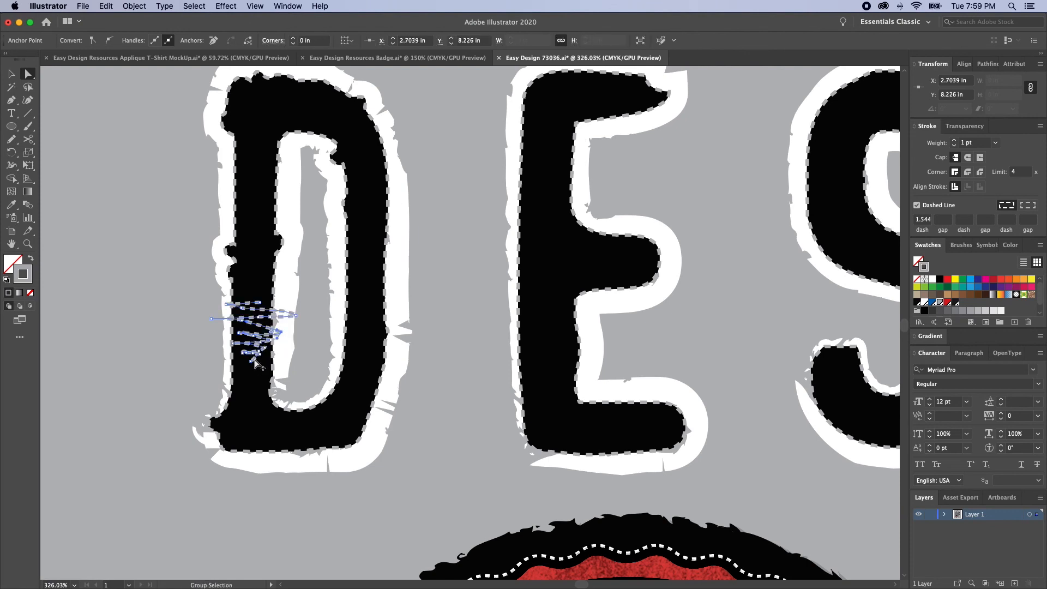
pyautogui.press('v')
pyautogui.moveTo(254, 361); pyautogui.dragTo(253, 380)
pyautogui.click(954, 146)
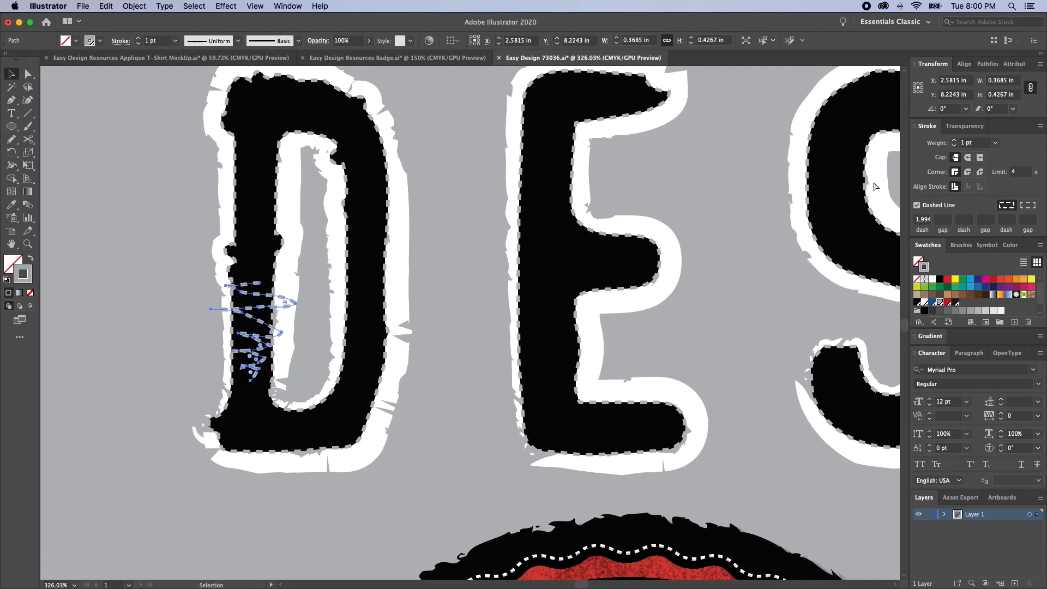
# Step: Try a black stroke color on the zigzag stitch across the D in DESIGN
pyautogui.press('super+shift+a')
pyautogui.keyDown('alt'); pyautogui.keyDown('super'); pyautogui.click(325, 351); pyautogui.keyUp('super'); pyautogui.keyUp('alt')
pyautogui.keyDown('alt'); pyautogui.keyDown('super'); pyautogui.click(325, 351); pyautogui.keyUp('super'); pyautogui.keyUp('alt')
pyautogui.hscroll(5, 382, 347)
pyautogui.press('a')
pyautogui.click(386, 281)
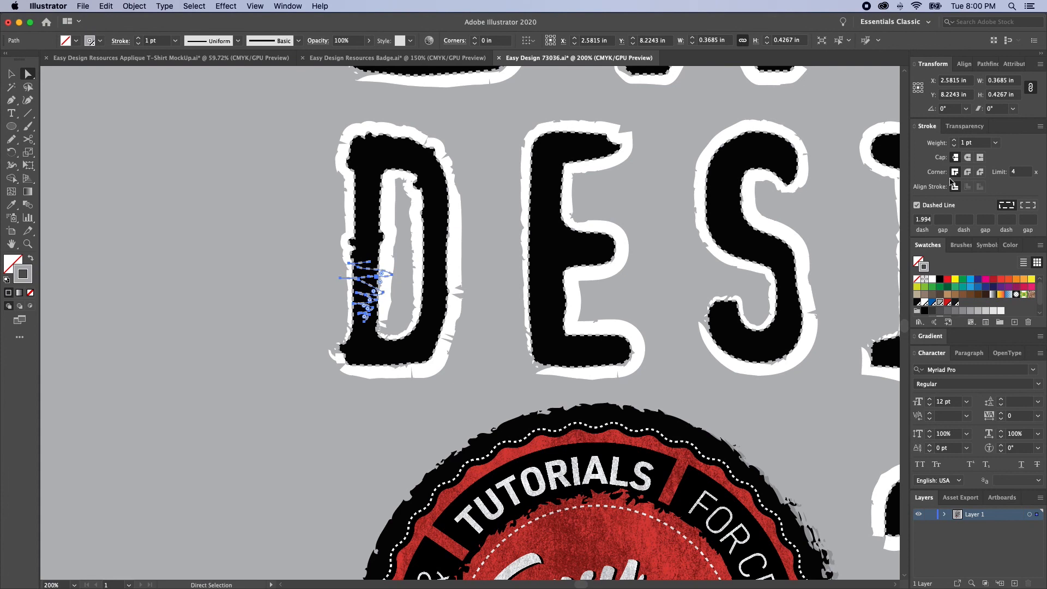
pyautogui.click(917, 302)
pyautogui.press('super+shift+a')
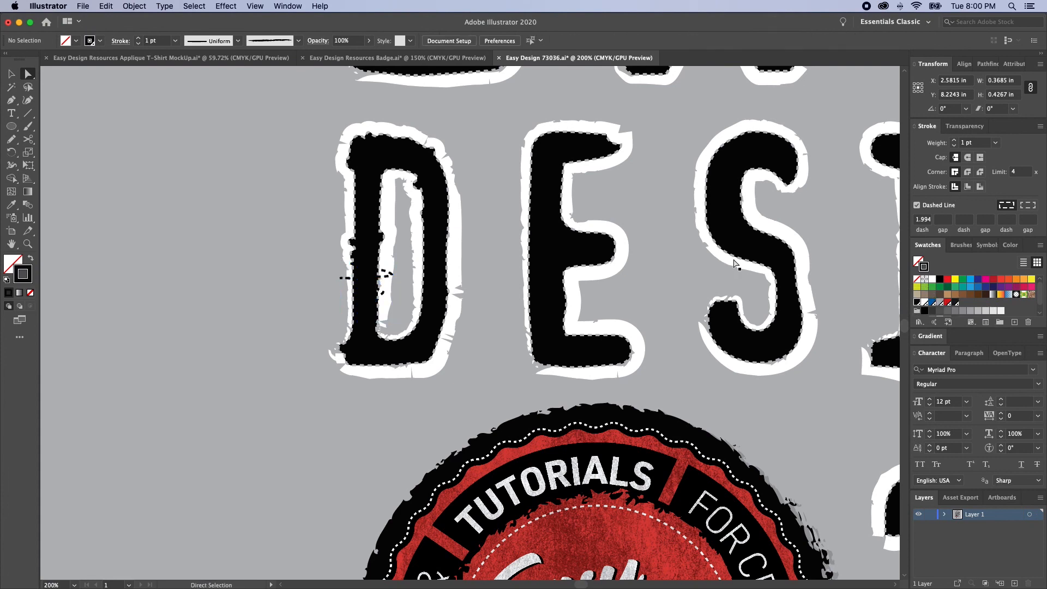
pyautogui.press('super+z')
# Step: Set the stroke color of the zigzag stitch on the D to the red swatch
pyautogui.click(948, 302)
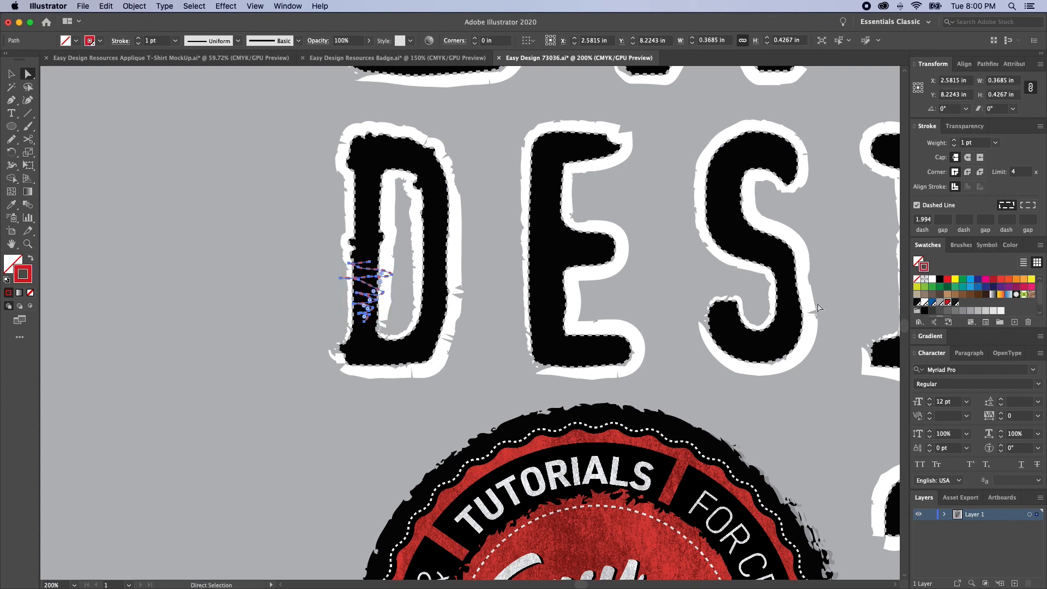
pyautogui.press('super+shift+a')
pyautogui.keyDown('alt'); pyautogui.keyDown('super'); pyautogui.click(600, 284); pyautogui.keyUp('super'); pyautogui.keyUp('alt')
pyautogui.keyDown('alt'); pyautogui.keyDown('super'); pyautogui.click(600, 284); pyautogui.keyUp('super'); pyautogui.keyUp('alt')
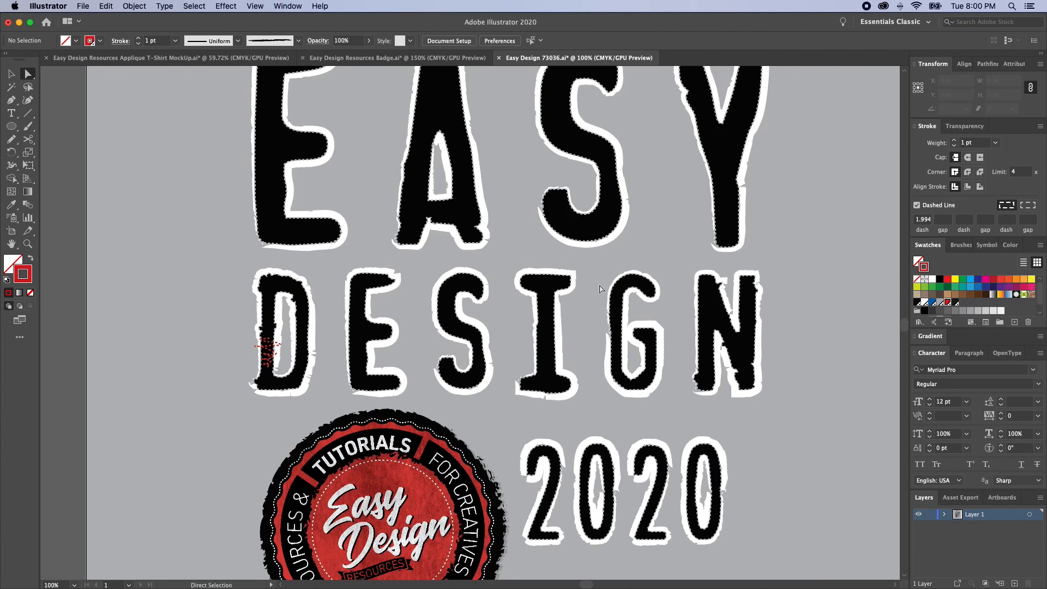
# Step: Try a white stroke color on the zigzag stitch across the D in DESIGN
pyautogui.click(266, 349)
pyautogui.press('x')
pyautogui.click(924, 303)
pyautogui.press('super+shift+a')
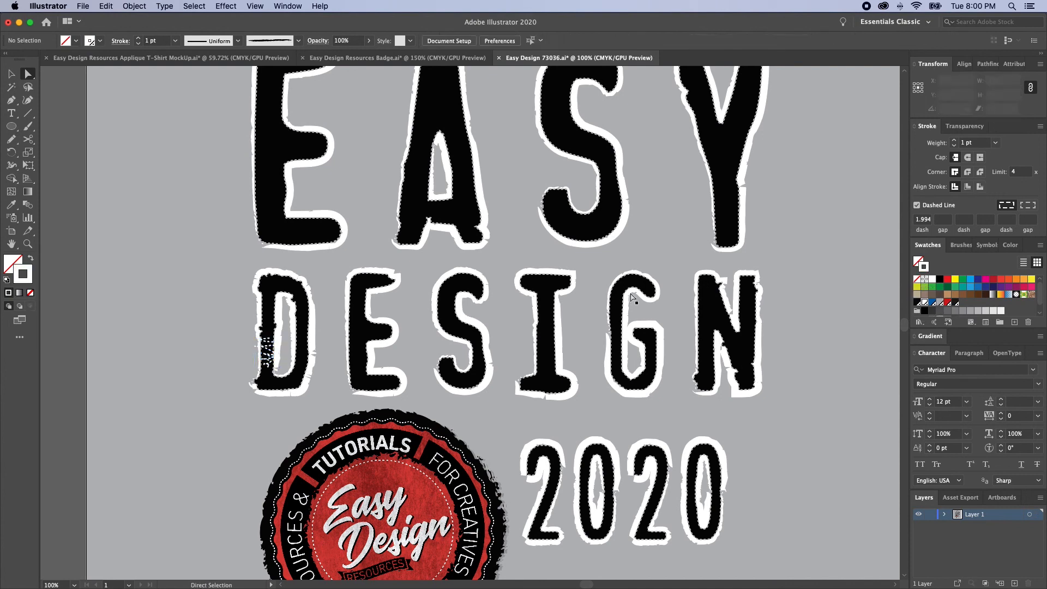
pyautogui.press('super+z')
pyautogui.press('super+shift+a')
# Step: Draw a red dashed zigzag stitch with the Pencil tool over the outer side of the last 0 in 2020
pyautogui.scroll(-2, 633, 281)
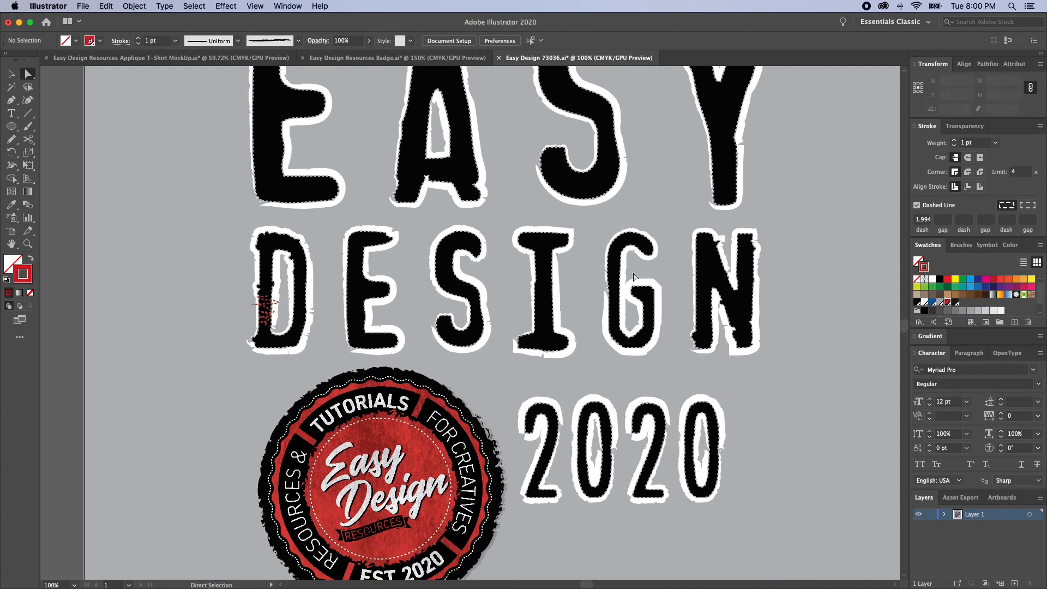
pyautogui.press('n')
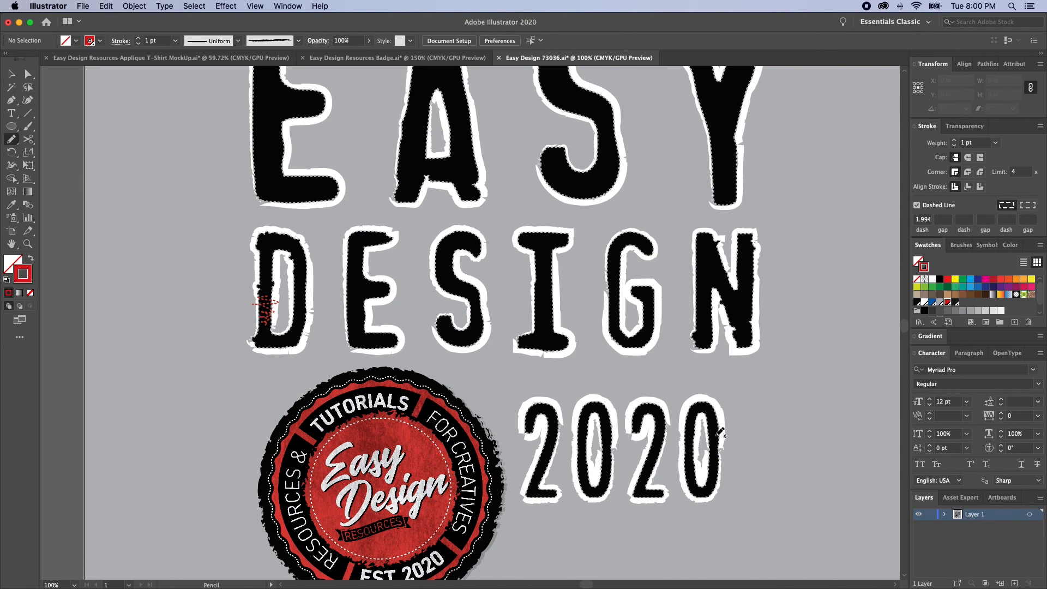
pyautogui.moveTo(716, 432); pyautogui.dragTo(722, 458)
pyautogui.scroll(2, 738, 452)
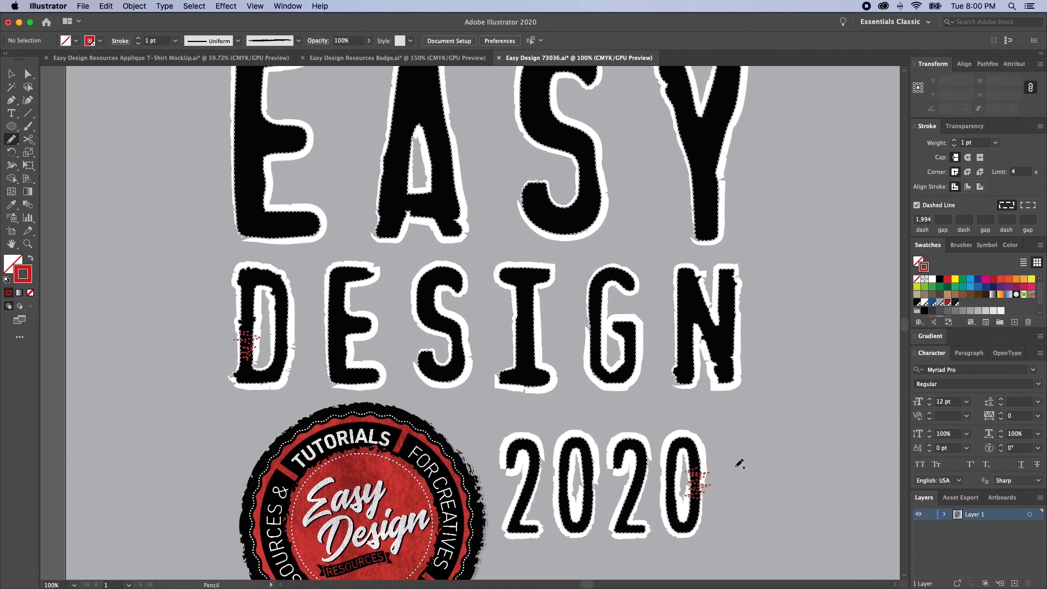
# Step: Draw a red zigzag stitch about 0.24 by 0.29 in across the lower curve of the S in DESIGN
pyautogui.scroll(2, 736, 436)
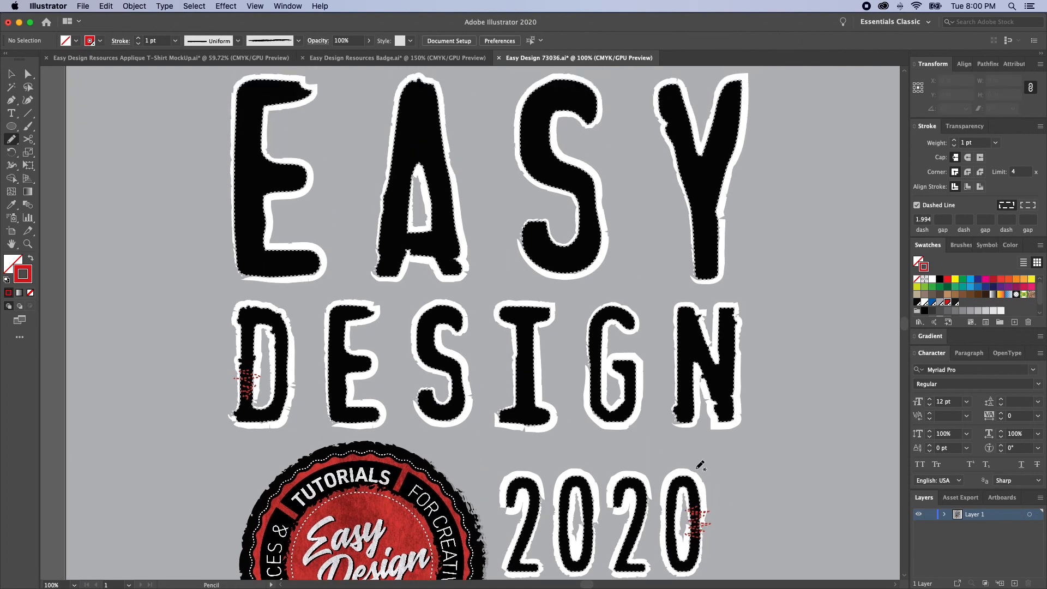
pyautogui.scroll(1, 610, 248)
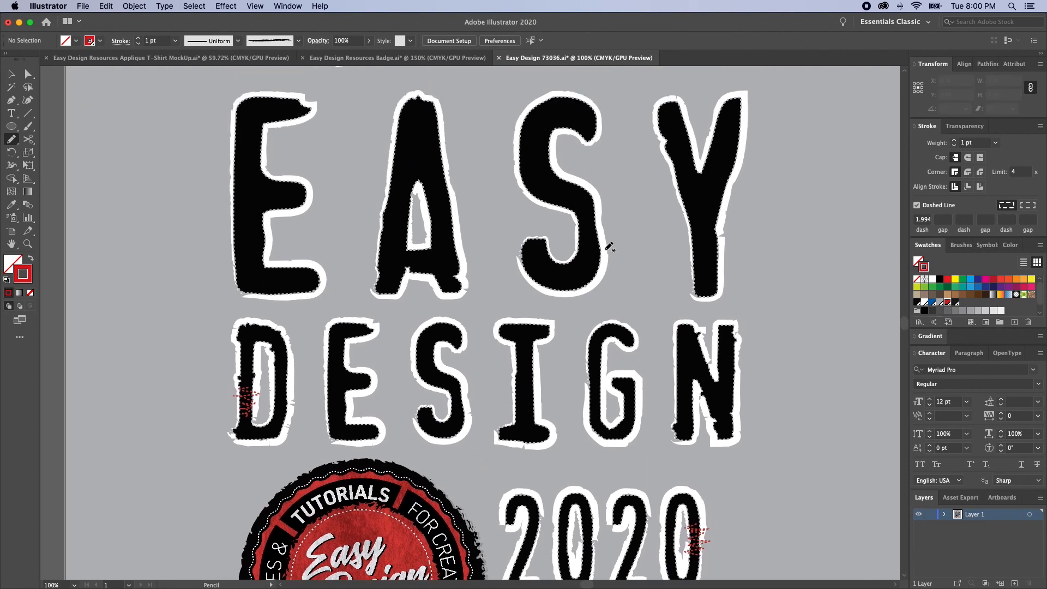
pyautogui.scroll(-2, 605, 290)
pyautogui.scroll(-2, 605, 290)
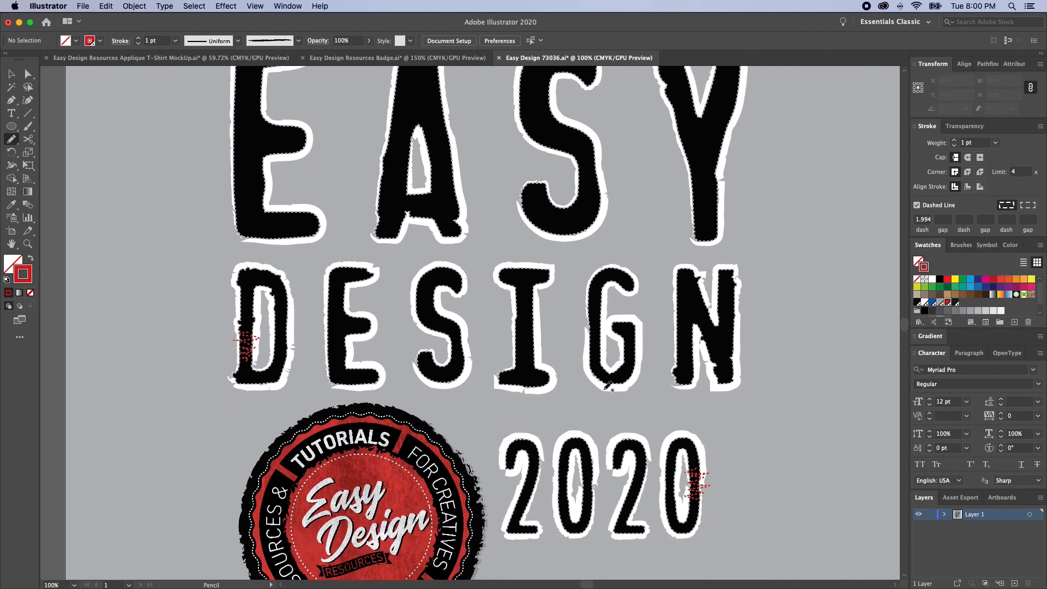
pyautogui.moveTo(440, 368)
pyautogui.mouseDown()
pyautogui.moveTo(444, 377)
pyautogui.moveTo(448, 362)
pyautogui.moveTo(454, 381)
pyautogui.mouseUp()
pyautogui.keyDown('super'); pyautogui.click(588, 394); pyautogui.keyUp('super')
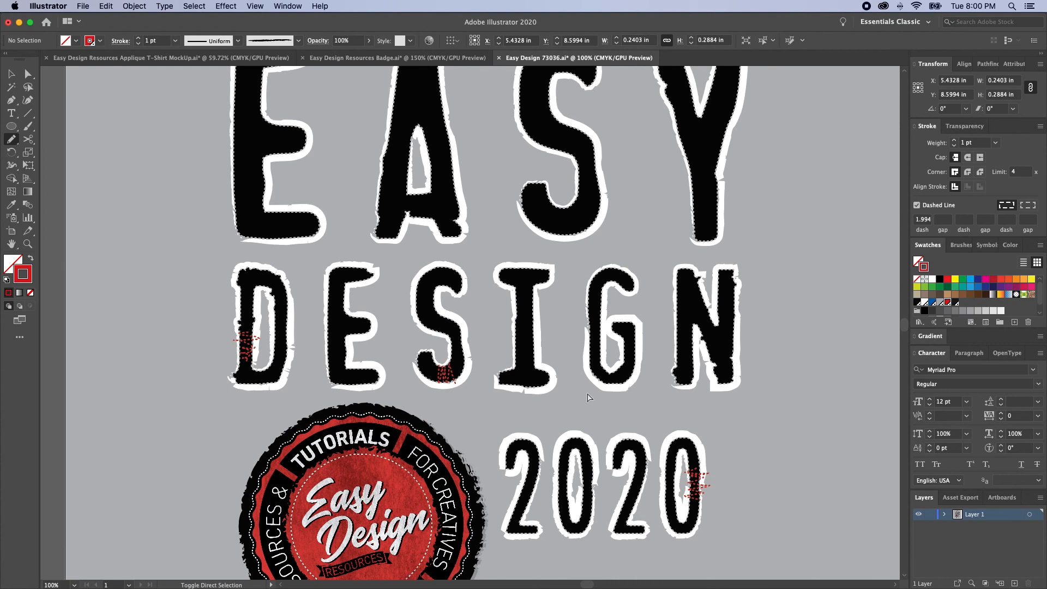
# Step: Draw a small red zigzag stitch across the lower leg of the R in PROPERTY
pyautogui.keyDown('alt'); pyautogui.keyDown('super'); pyautogui.click(542, 356); pyautogui.keyUp('super'); pyautogui.keyUp('alt')
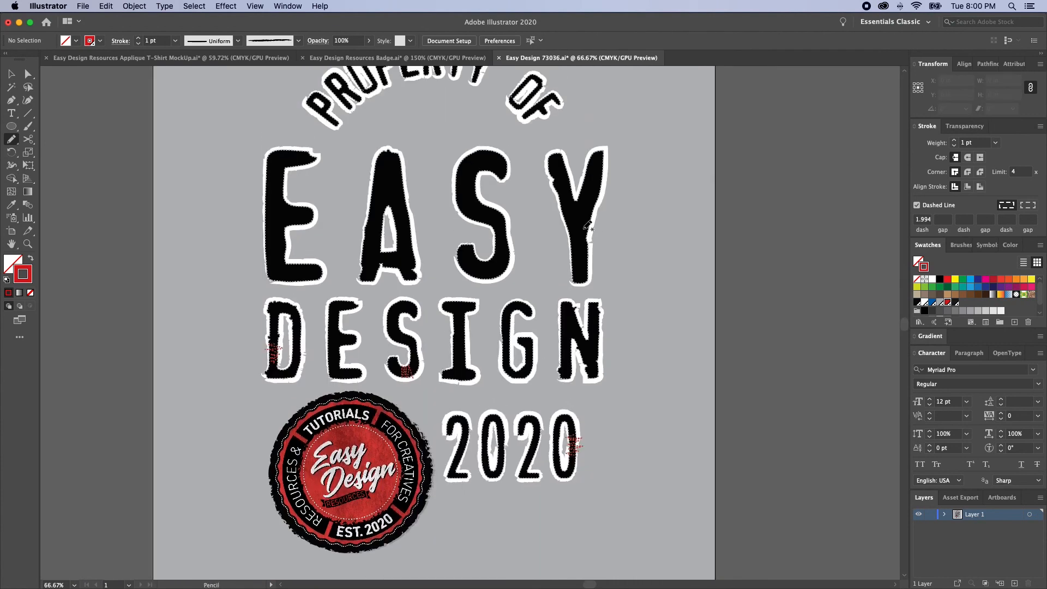
pyautogui.scroll(3, 589, 220)
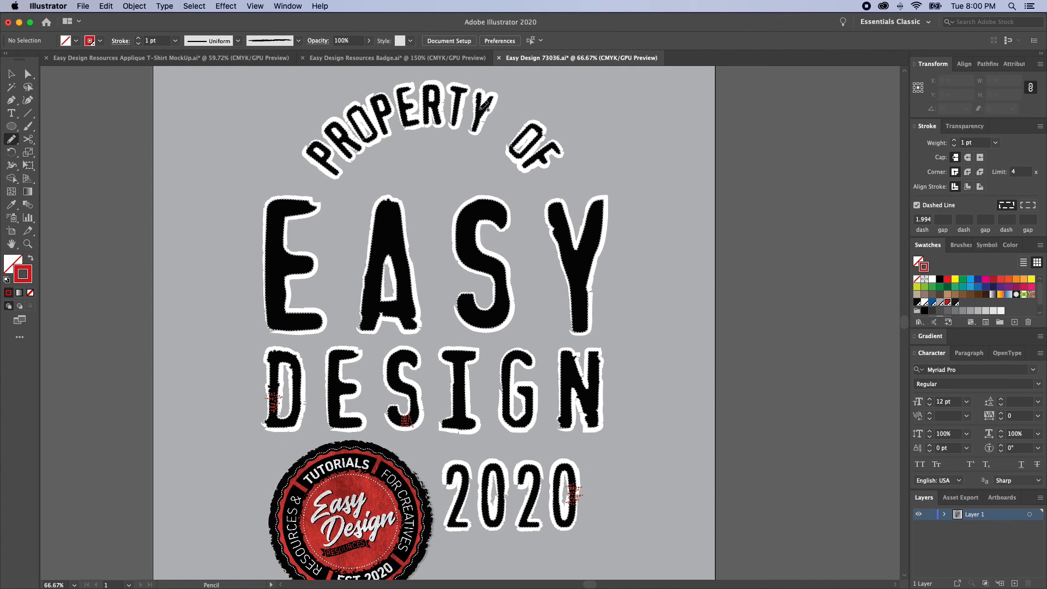
pyautogui.moveTo(433, 110); pyautogui.dragTo(438, 119)
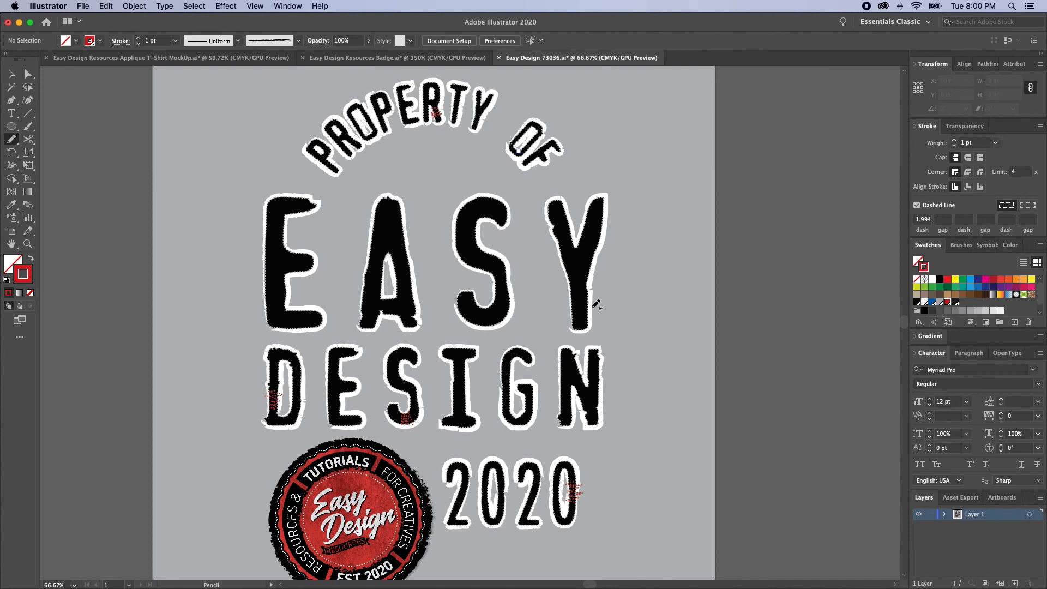
# Step: Draw a red zigzag stitch about 0.61 by 0.45 in across the lower curve of the S in EASY
pyautogui.moveTo(476, 283)
pyautogui.mouseDown()
pyautogui.moveTo(503, 283)
pyautogui.moveTo(489, 280)
pyautogui.moveTo(507, 296)
pyautogui.mouseUp()
pyautogui.press('super+z')
pyautogui.press('super+shift+a')
pyautogui.keyDown('alt'); pyautogui.click(474, 284); pyautogui.keyUp('alt')
# Step: Reposition the lower anchor point of the zigzag stitch on the S in EASY with the Direct Selection tool
pyautogui.press('a')
pyautogui.click(481, 333)
pyautogui.click(589, 369)
pyautogui.click(590, 369)
pyautogui.click(483, 341)
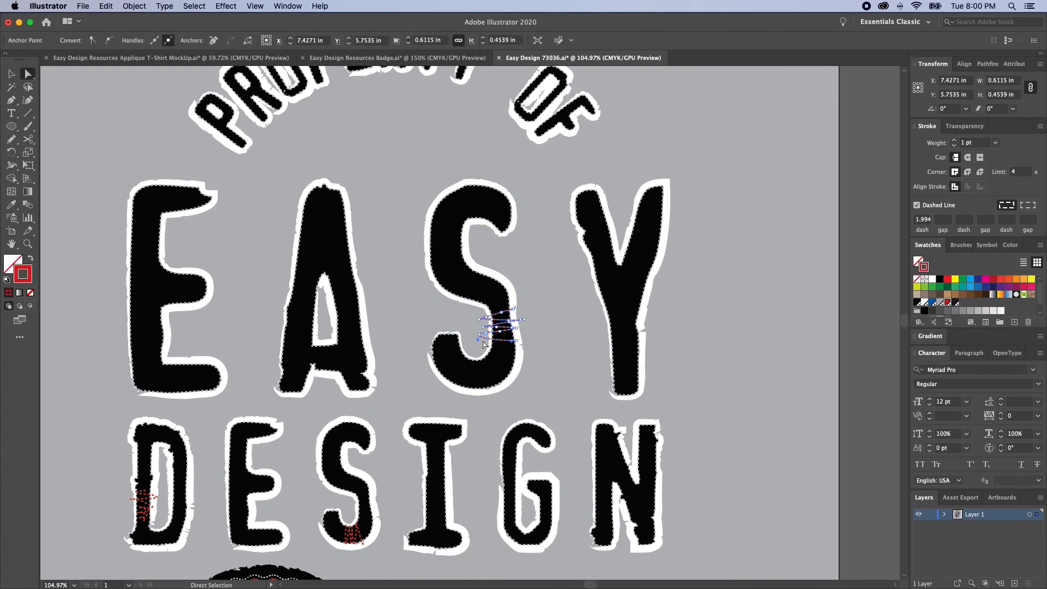
pyautogui.moveTo(483, 342); pyautogui.dragTo(520, 340)
pyautogui.press('super+shift+a')
pyautogui.press('super+shift+a')
# Step: Delete the red zigzag stitch on the lower curve of the S in DESIGN
pyautogui.press('super+0')
pyautogui.press('v')
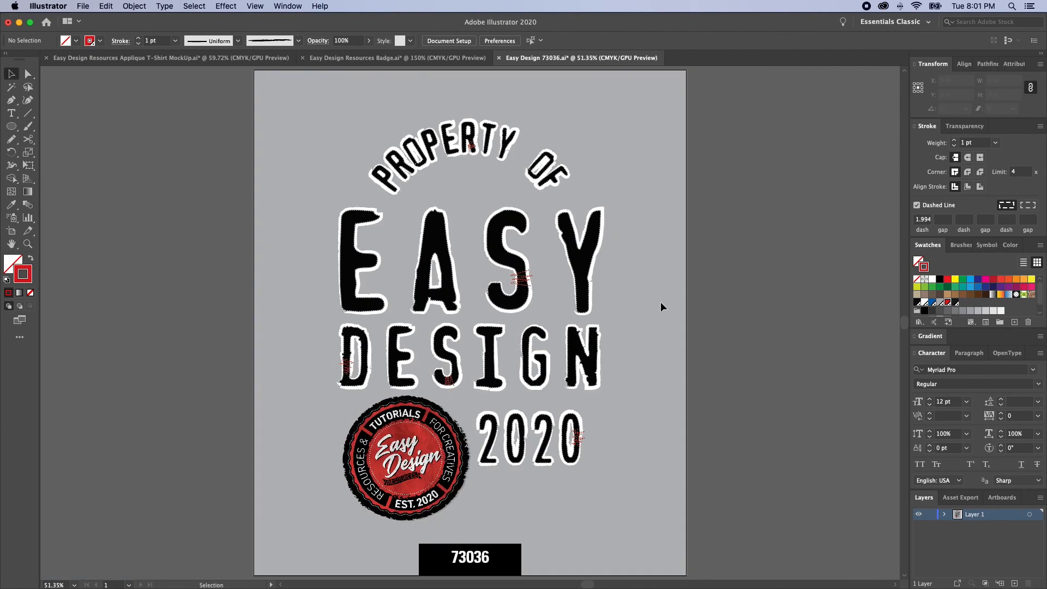
pyautogui.press('a')
pyautogui.moveTo(428, 364); pyautogui.dragTo(463, 399)
pyautogui.press('Delete')
pyautogui.keyDown('super'); pyautogui.click(633, 317); pyautogui.keyUp('super')
# Step: Unlock all objects and lock the gray background so only the artwork can be selected
pyautogui.press('v')
pyautogui.click(703, 287)
pyautogui.click(655, 330)
pyautogui.press('super+alt+2')
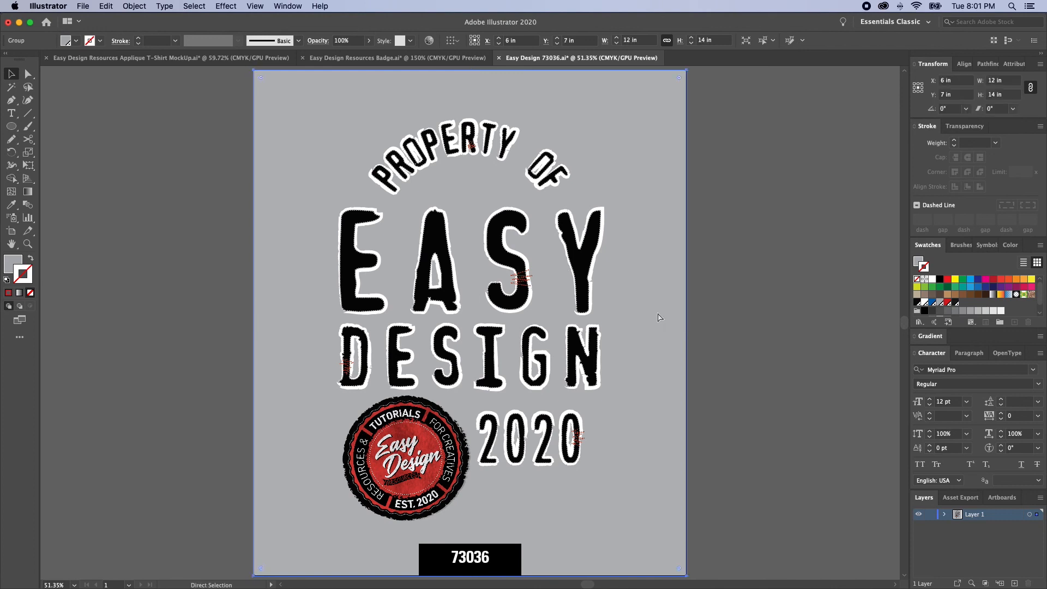
pyautogui.press('super+2')
# Step: Select the lettering, stitches and badge without the 73036 label, group them and copy the group
pyautogui.moveTo(724, 132); pyautogui.dragTo(202, 511)
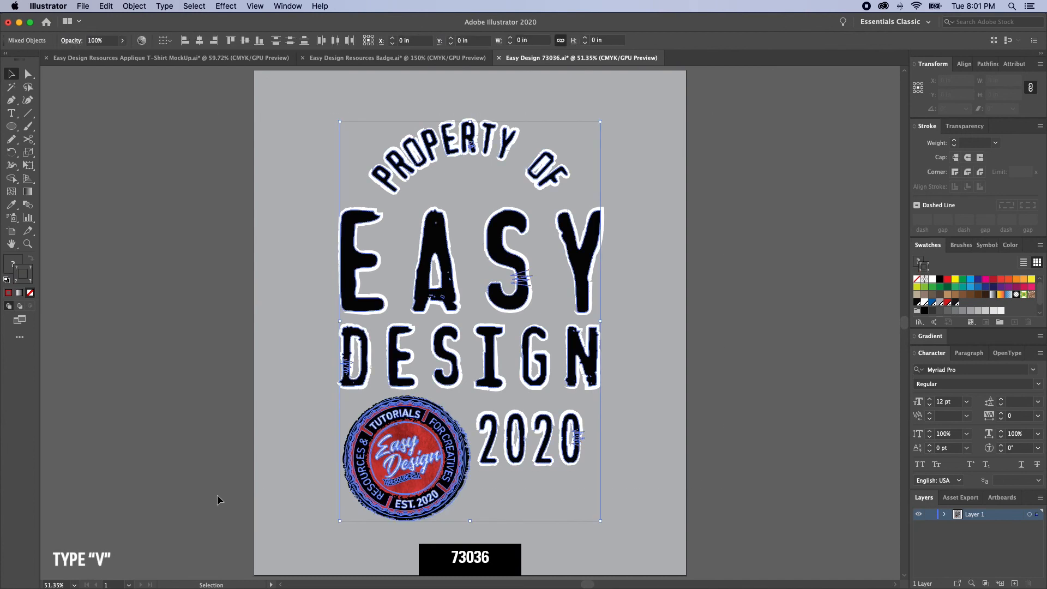
pyautogui.press('super+g')
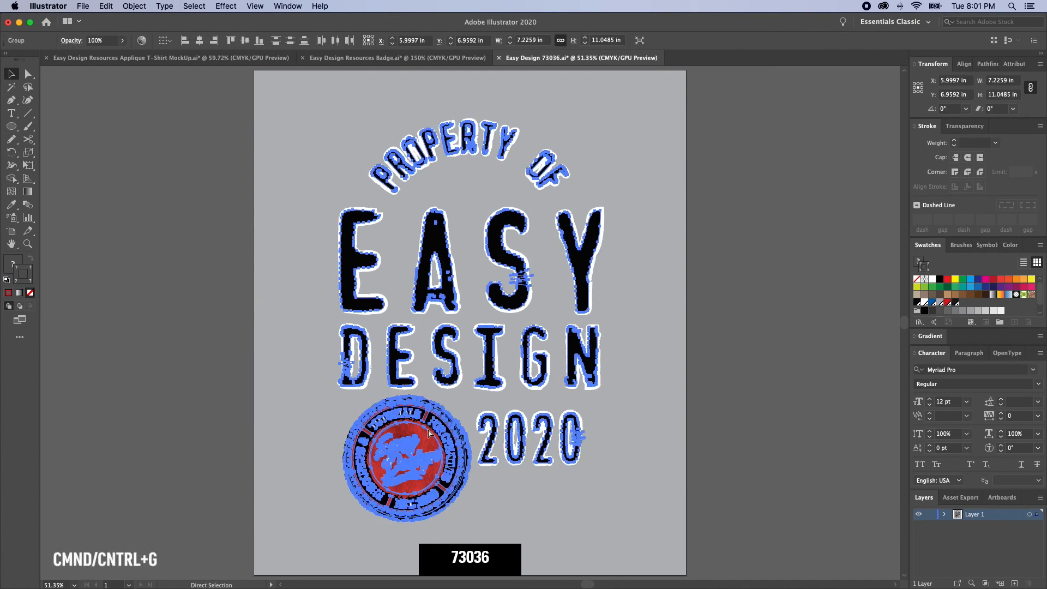
pyautogui.press('super+c')
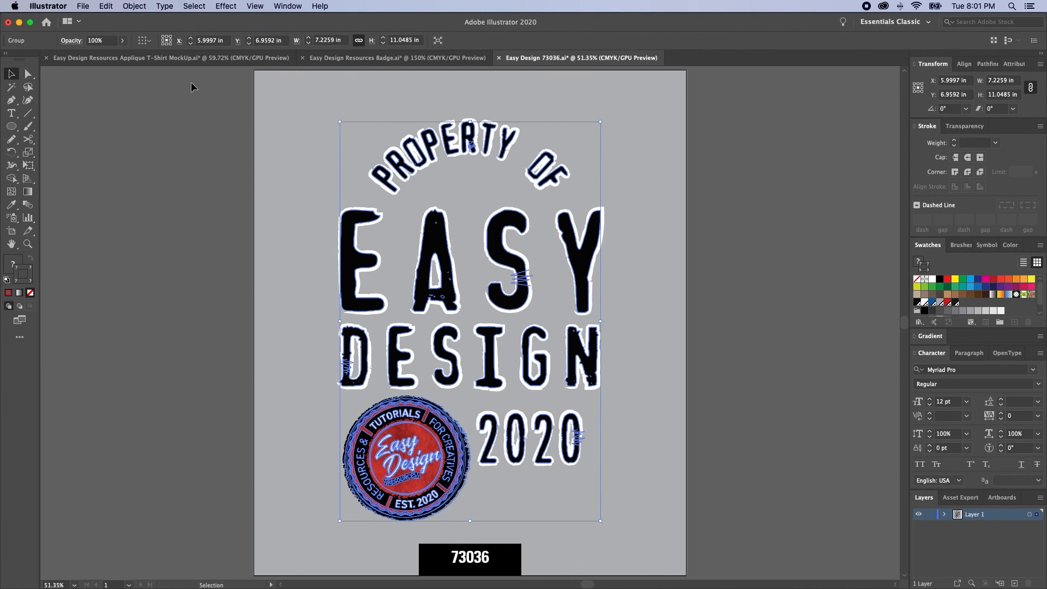
# Step: Paste the copied design group into the Easy Design Resources Applique T-Shirt MockUp.ai document
pyautogui.click(260, 59)
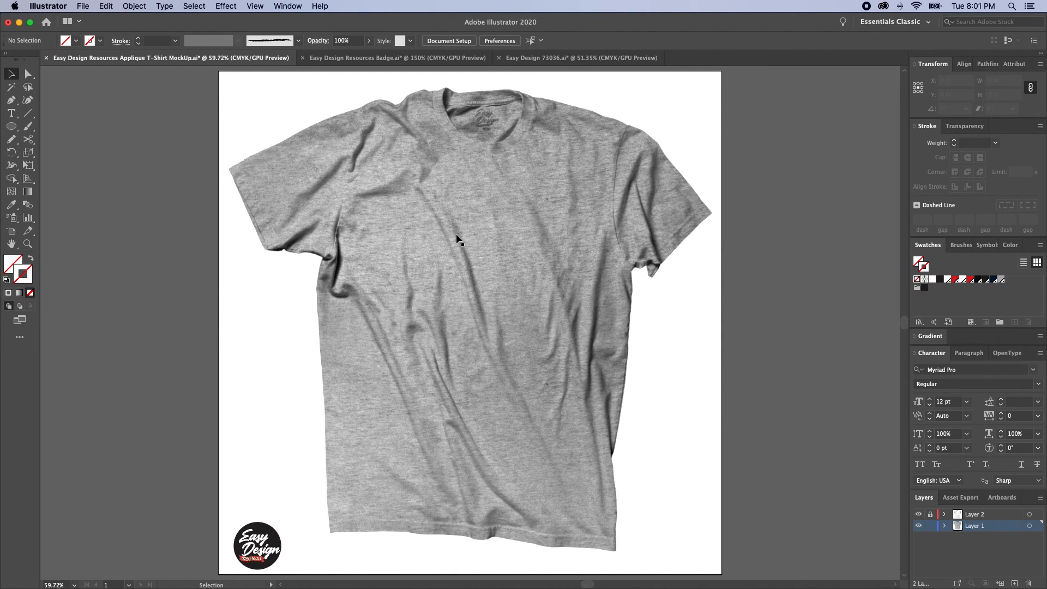
pyautogui.press('a')
pyautogui.press('super+v')
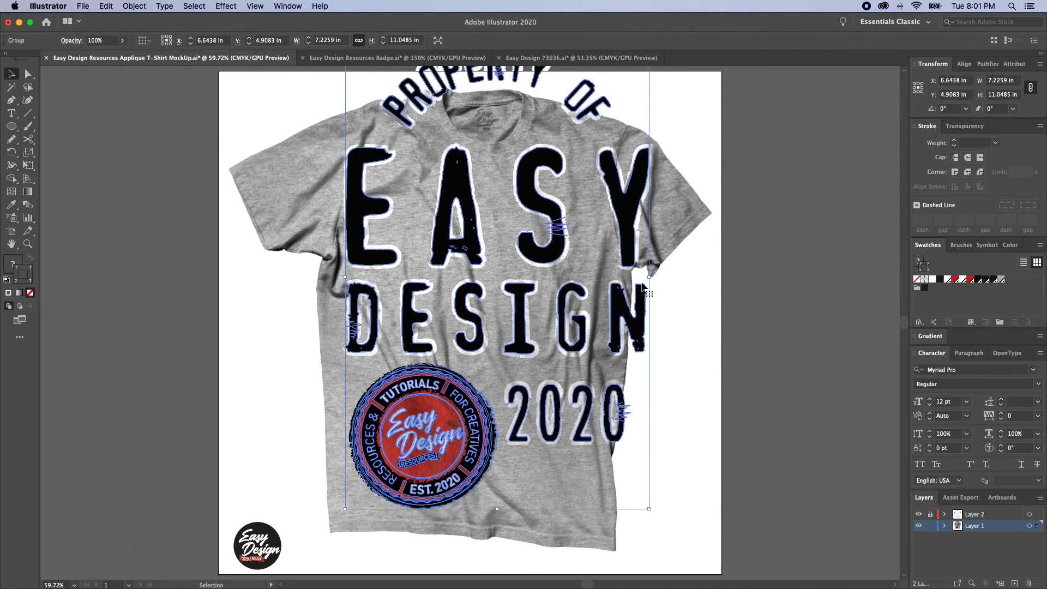
# Step: Scale the pasted design to about 4.23 by 6.47 in and center it on the chest of the shirt
pyautogui.moveTo(652, 279); pyautogui.dragTo(606, 290)
pyautogui.moveTo(537, 298); pyautogui.dragTo(556, 330)
pyautogui.moveTo(444, 400); pyautogui.dragTo(446, 403)
pyautogui.press('super+shift+a')
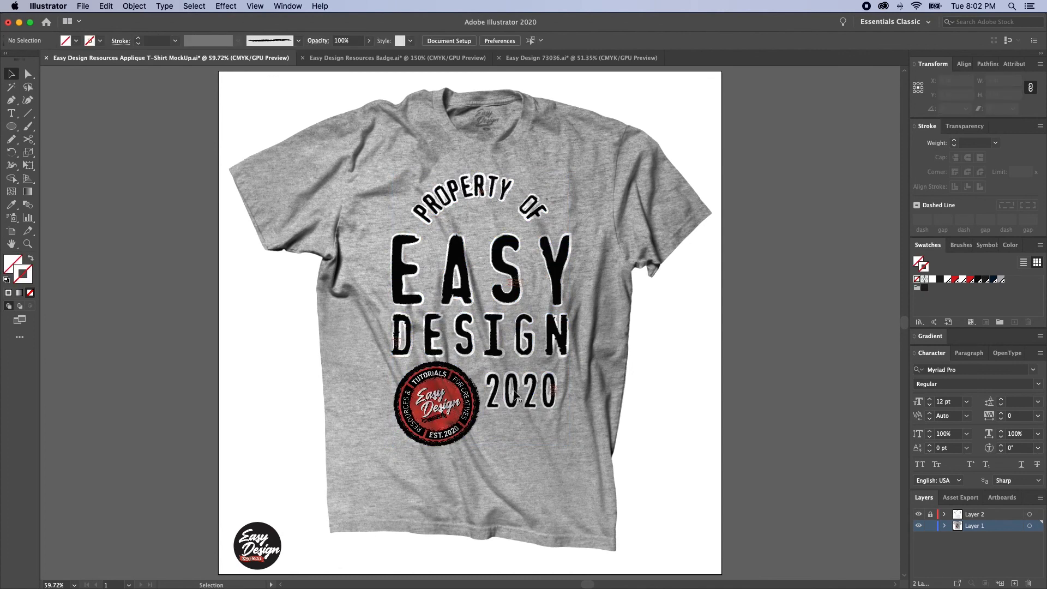
pyautogui.moveTo(460, 402); pyautogui.dragTo(455, 405)
pyautogui.click(632, 394)
# Step: Select the design group on the shirt and ungroup it
pyautogui.moveTo(408, 198); pyautogui.dragTo(589, 353)
pyautogui.hscroll(5, 578, 345)
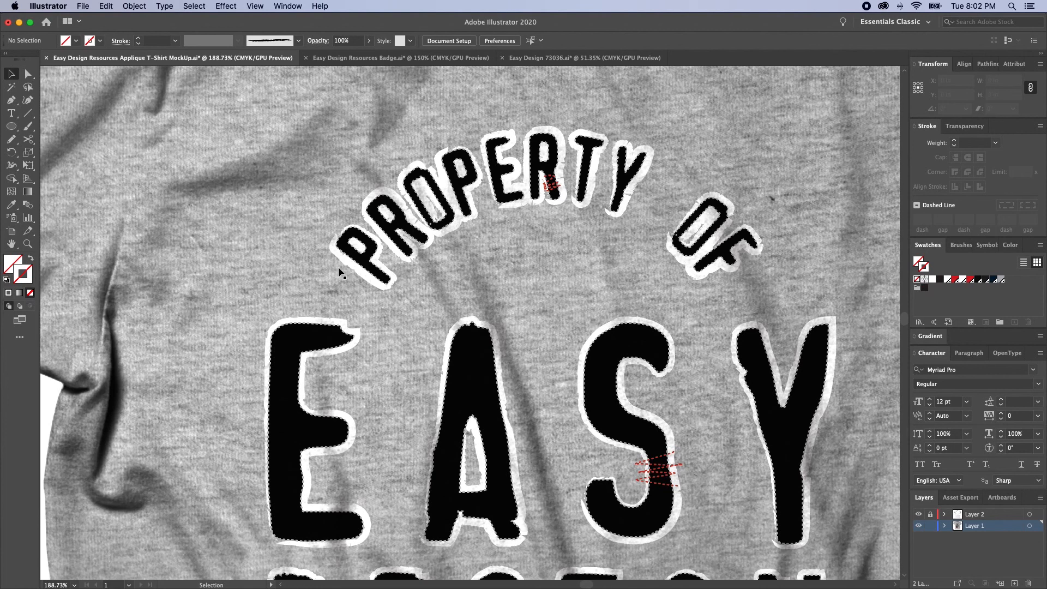
pyautogui.scroll(-5, 531, 392)
pyautogui.moveTo(581, 343); pyautogui.dragTo(580, 350)
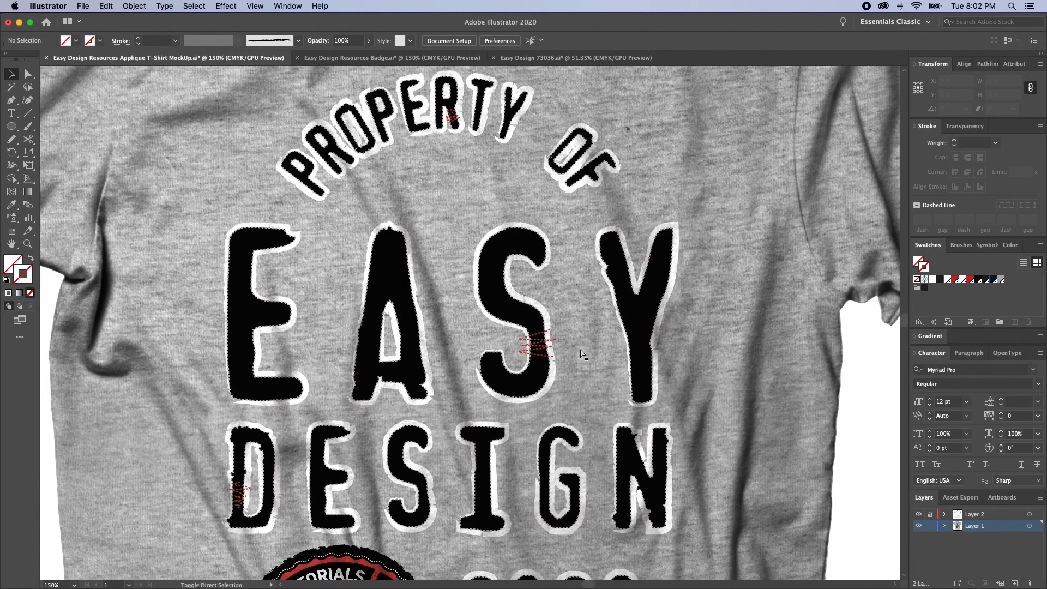
pyautogui.click(526, 389)
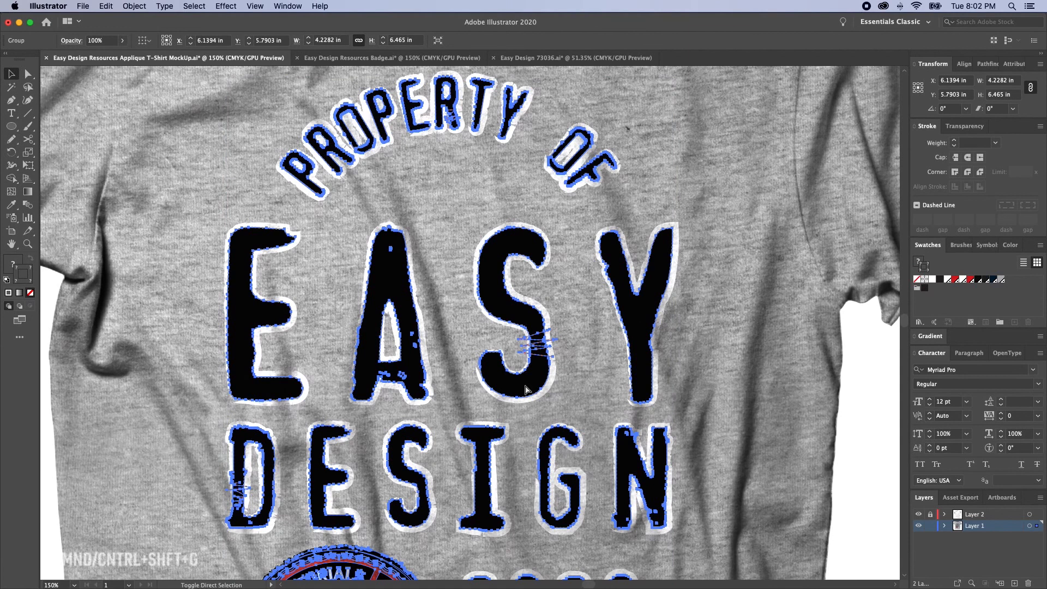
pyautogui.press('super+shift+g')
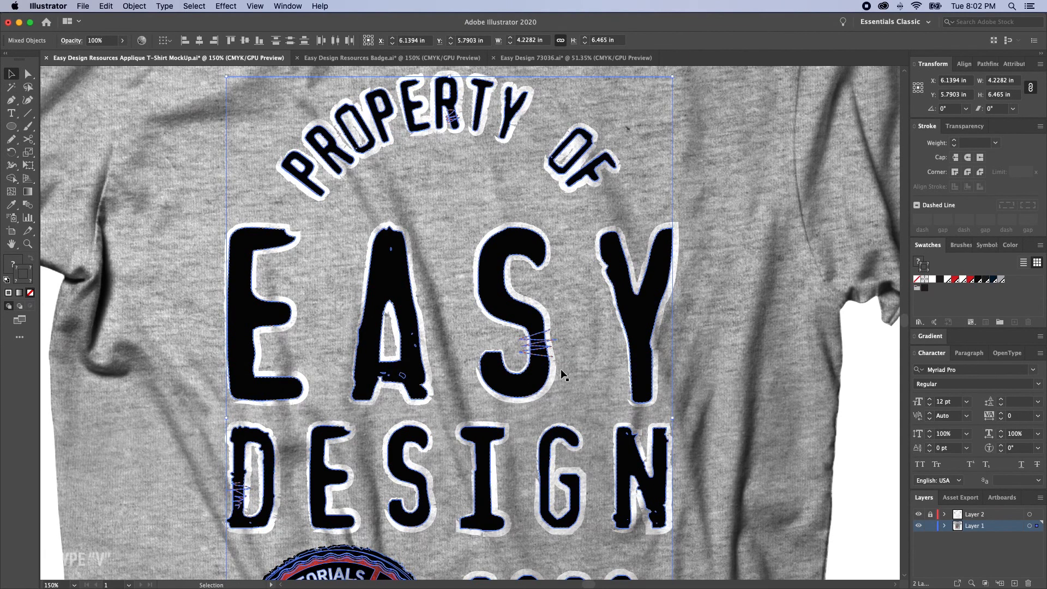
# Step: Remove the zigzag stitches on the S, D and last 0 and the round badge from the current selection
pyautogui.keyDown('shift'); pyautogui.click(540, 346); pyautogui.keyUp('shift')
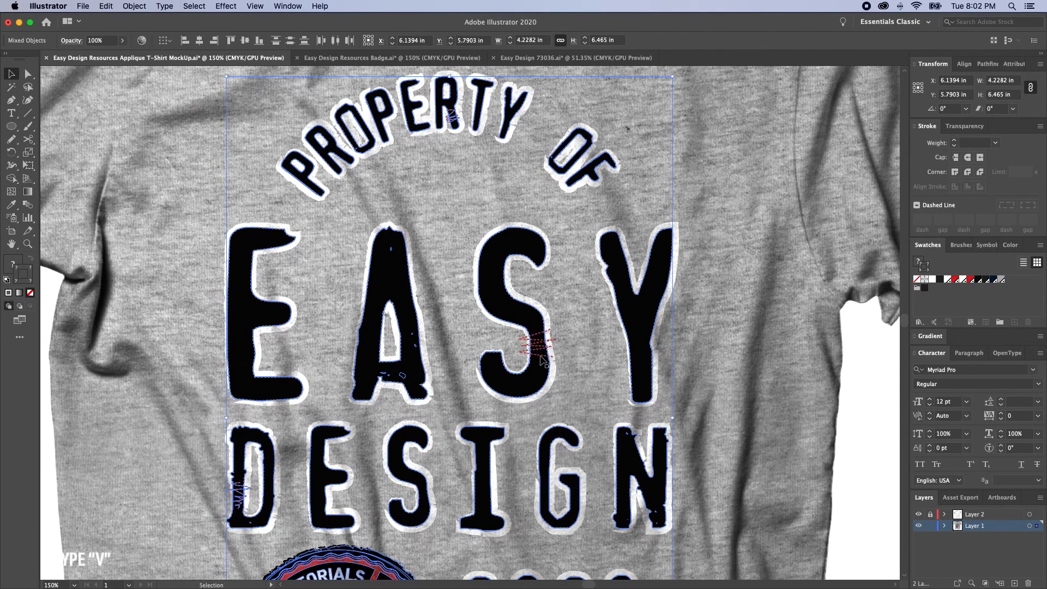
pyautogui.keyDown('shift'); pyautogui.click(240, 491); pyautogui.keyUp('shift')
pyautogui.scroll(-3, 494, 494)
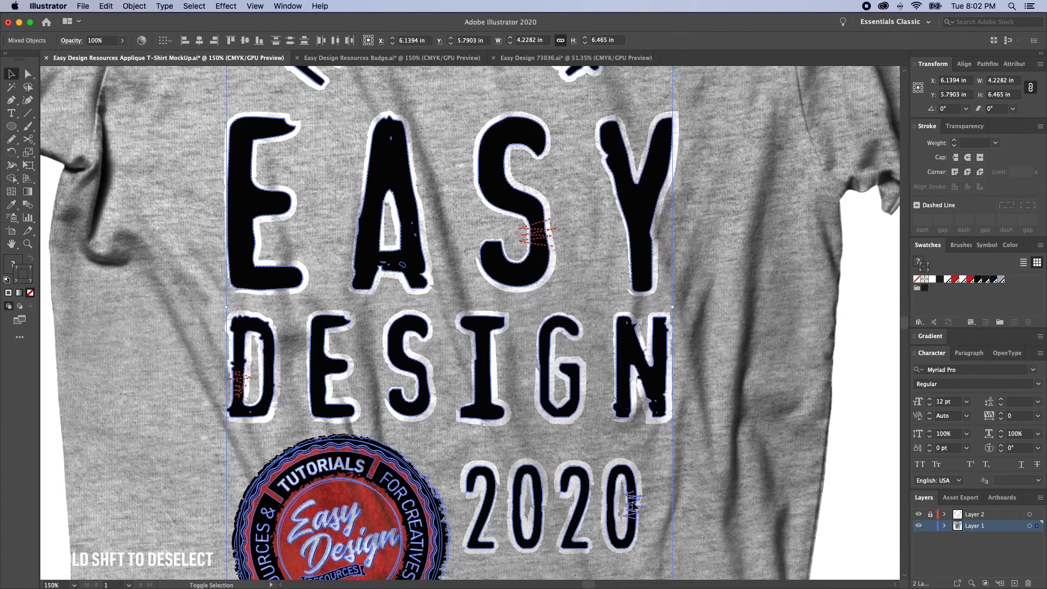
pyautogui.keyDown('shift'); pyautogui.click(635, 507); pyautogui.keyUp('shift')
pyautogui.keyDown('shift'); pyautogui.click(362, 517); pyautogui.keyUp('shift')
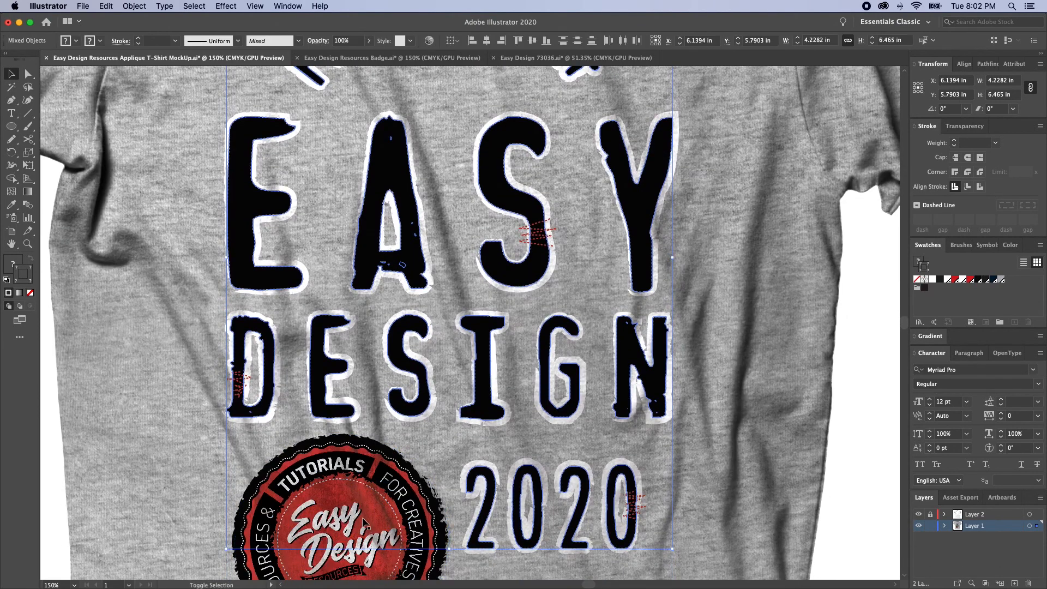
# Step: Rotate the selected lettering about 0.79° counterclockwise, leaving the badge in place
pyautogui.keyDown('alt'); pyautogui.keyDown('super'); pyautogui.click(460, 431); pyautogui.keyUp('super'); pyautogui.keyUp('alt')
pyautogui.moveTo(497, 357); pyautogui.dragTo(450, 456)
pyautogui.press('r')
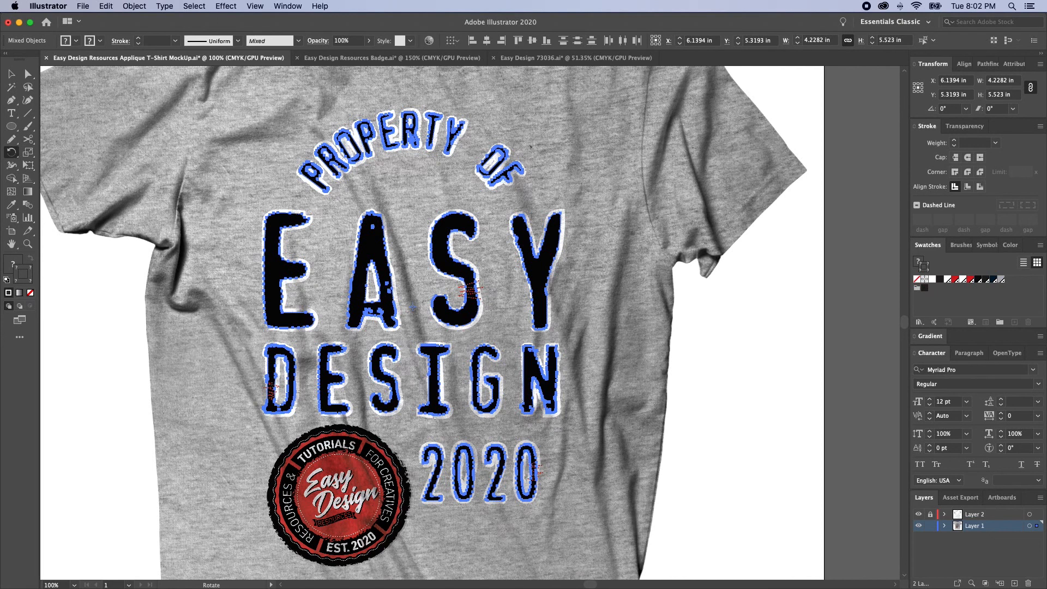
pyautogui.moveTo(568, 141); pyautogui.dragTo(566, 142)
pyautogui.press('alt')
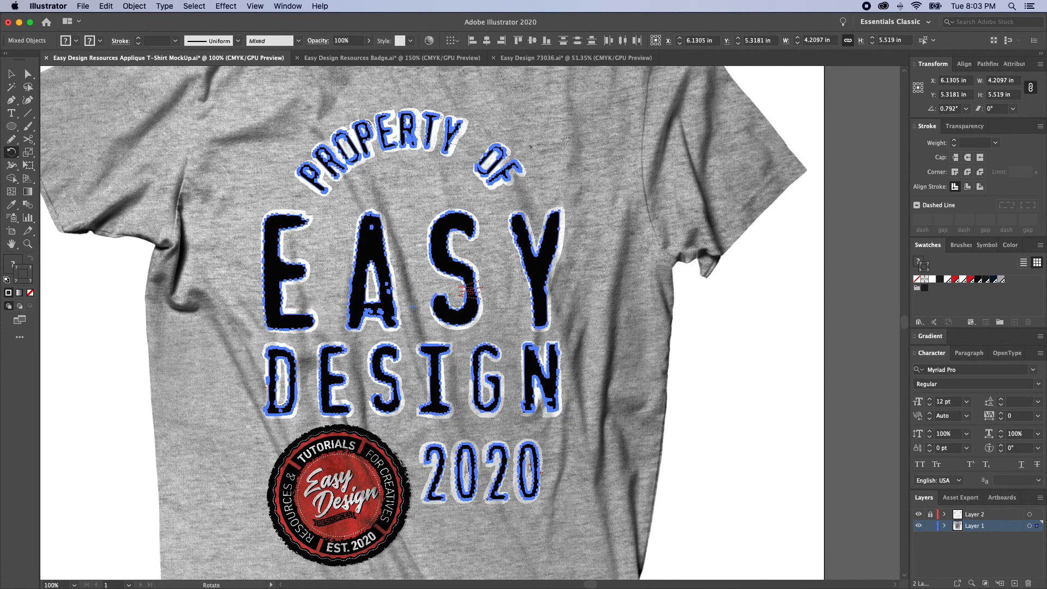
# Step: Group the selected lettering and color the strokes of an in-place copy with the dark C=0 M=0 Y=0 K=95 swatch
pyautogui.press('super+g')
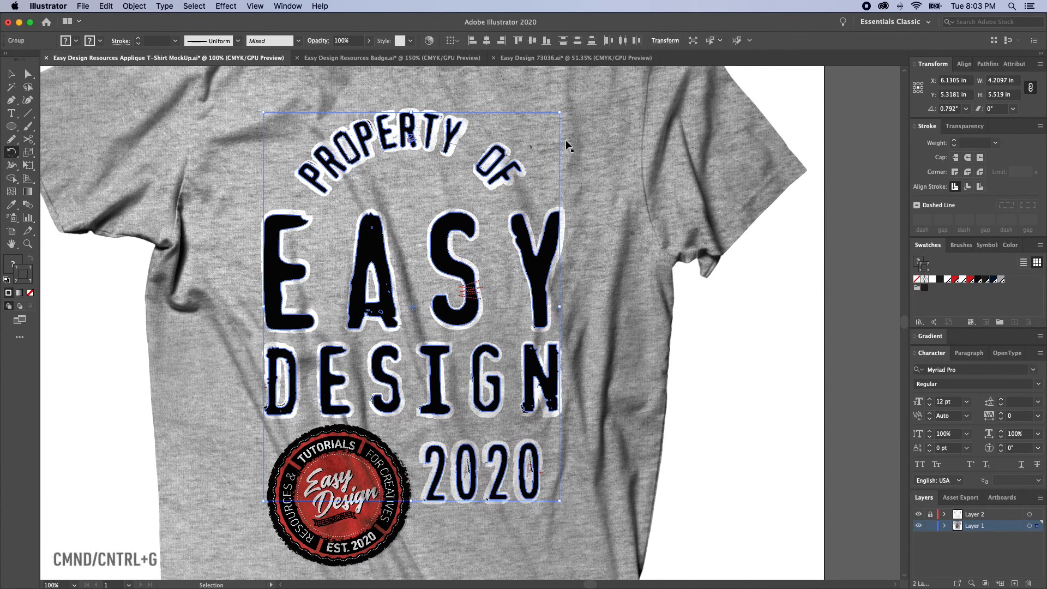
pyautogui.press('super+bracketleft')
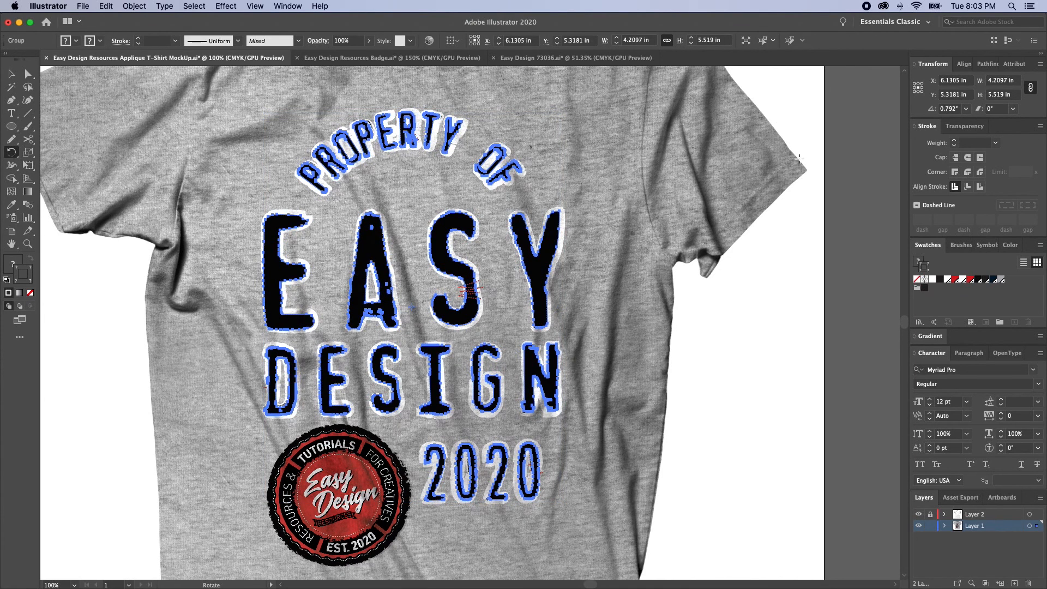
pyautogui.press('x')
pyautogui.click(986, 281)
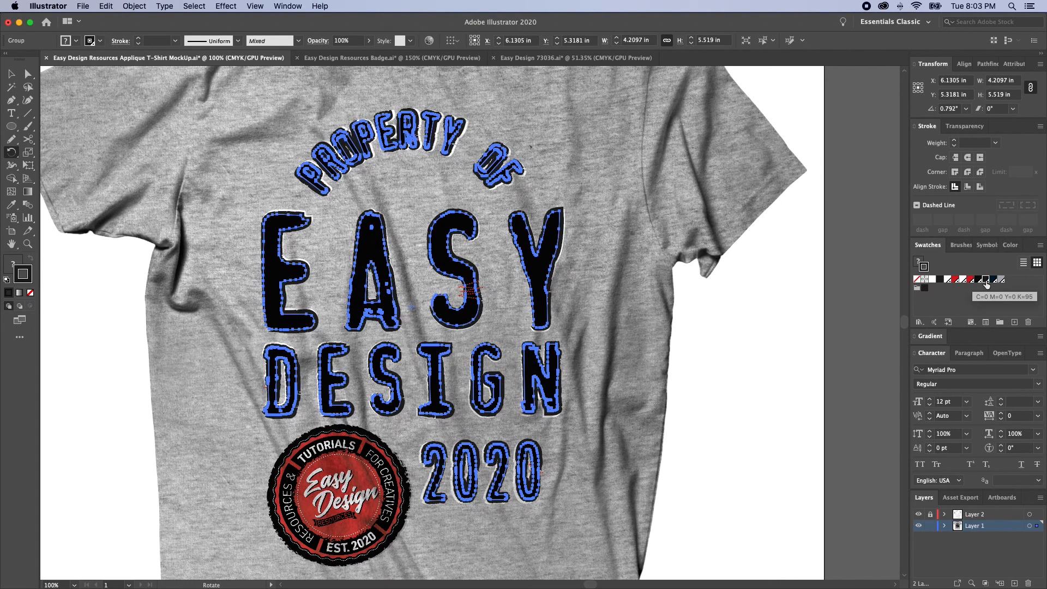
# Step: Move the dark lettering copy directly in front of the shirt image, behind the white-edged lettering, as a shadow
pyautogui.press('super+c')
pyautogui.press('super+shift+a')
pyautogui.press('v')
pyautogui.click(596, 323)
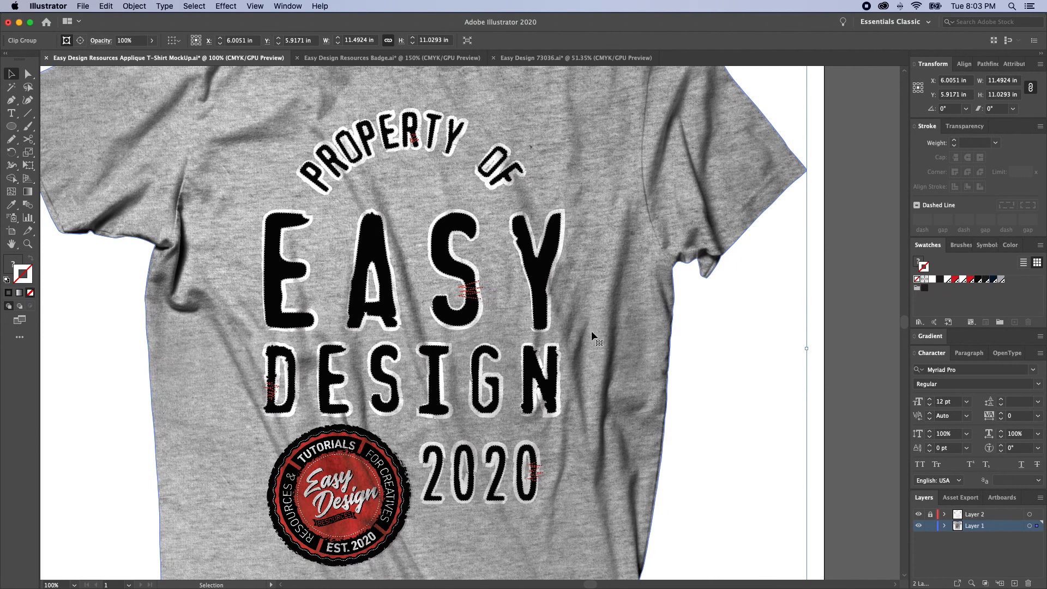
pyautogui.press('a')
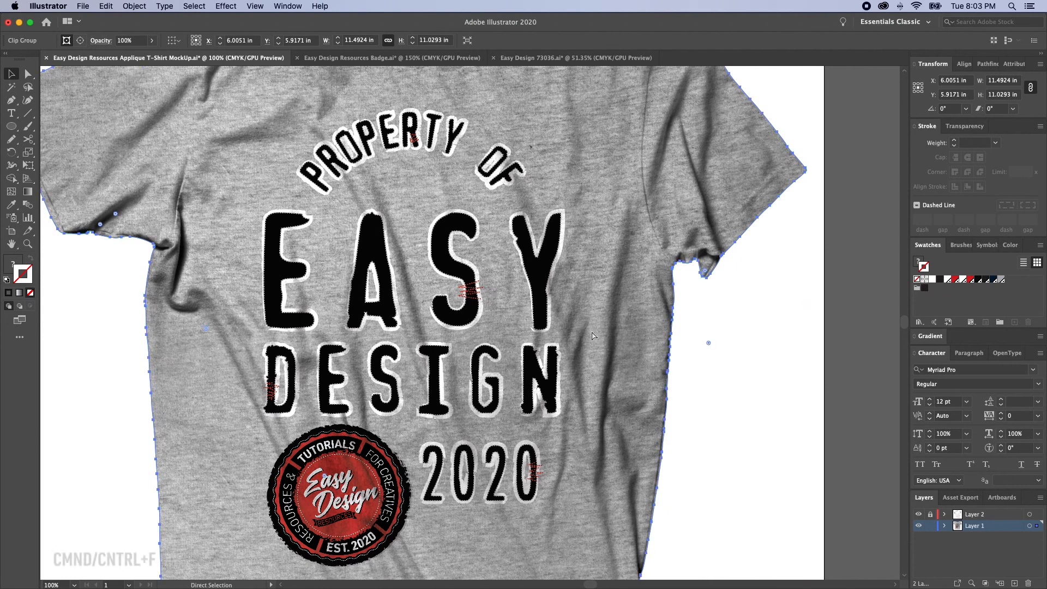
pyautogui.press('super+f')
pyautogui.press('v')
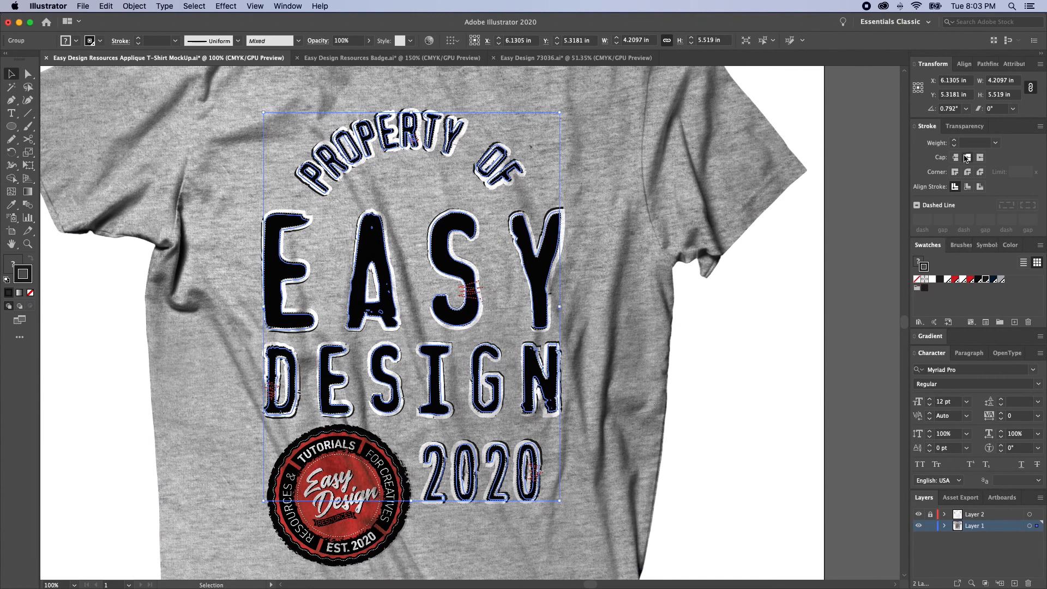
# Step: Set the shadow group's blending mode to Multiply and its opacity to 45%, leaving nothing selected
pyautogui.click(965, 126)
pyautogui.click(939, 145)
pyautogui.click(941, 182)
pyautogui.click(988, 145)
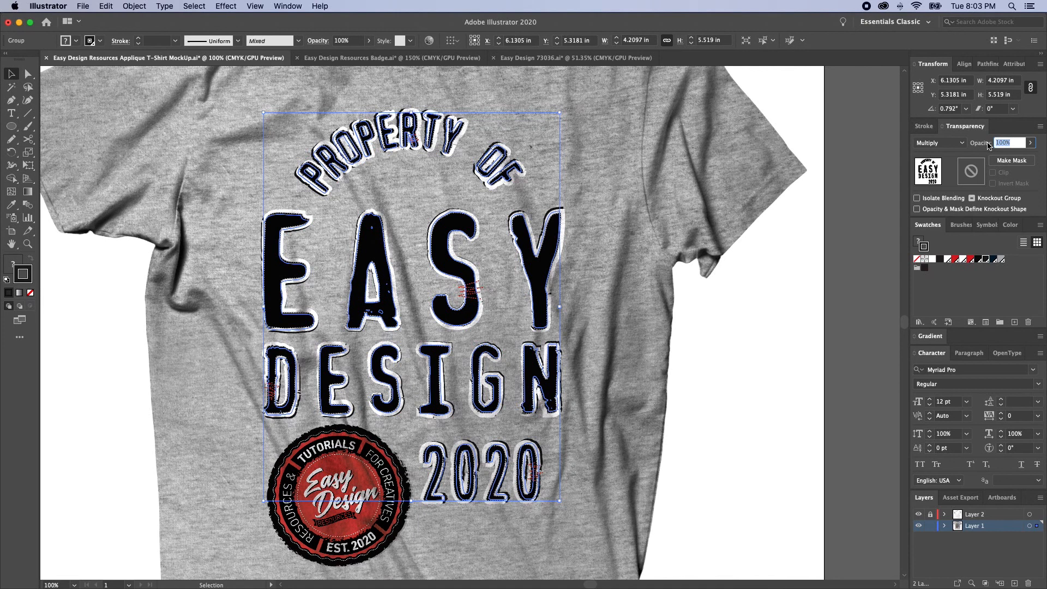
pyautogui.click(568, 252)
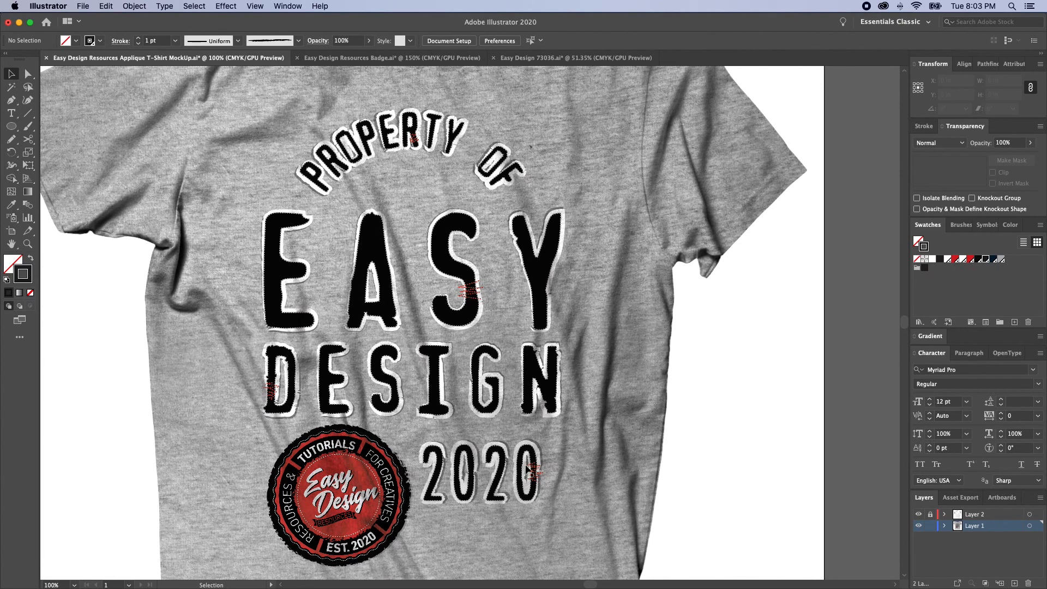
# Step: Select the shadow group behind the lettering and rotate it slightly clockwise, to an angle of about 0.59°
pyautogui.click(555, 409)
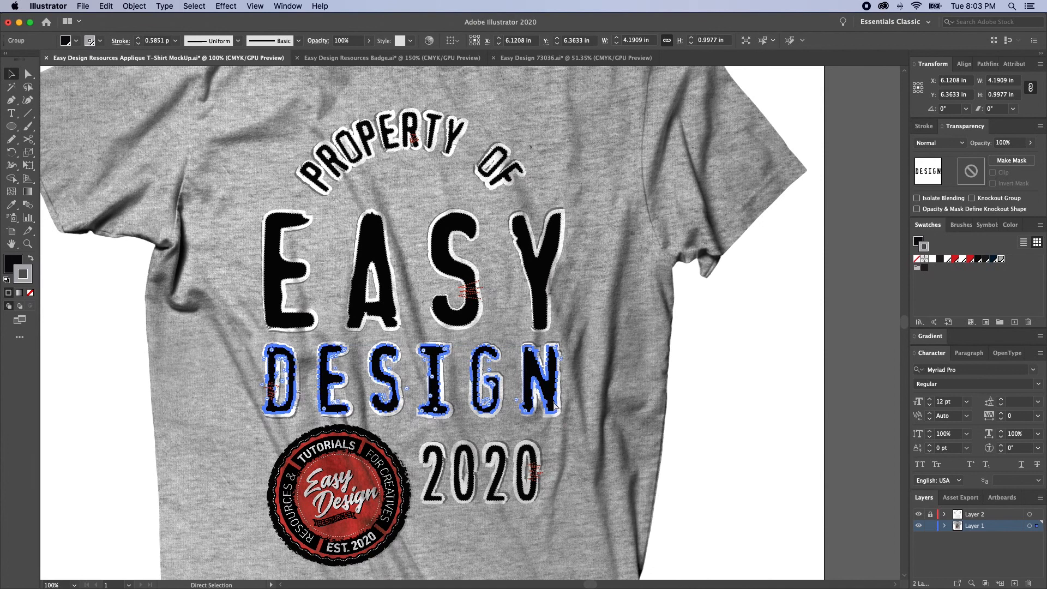
pyautogui.click(555, 405)
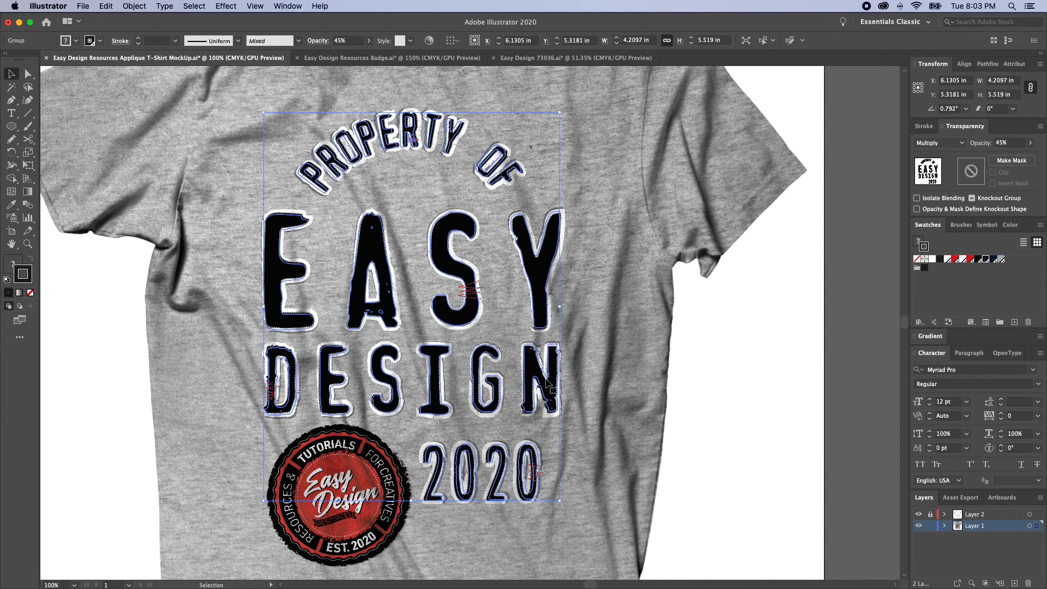
pyautogui.press('r')
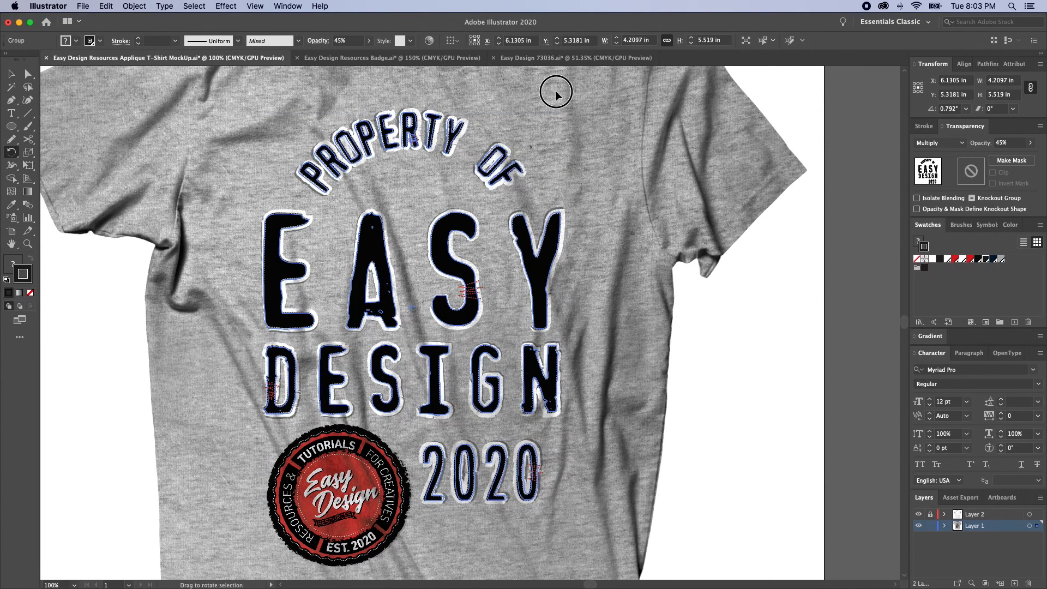
pyautogui.press('super+shift+a')
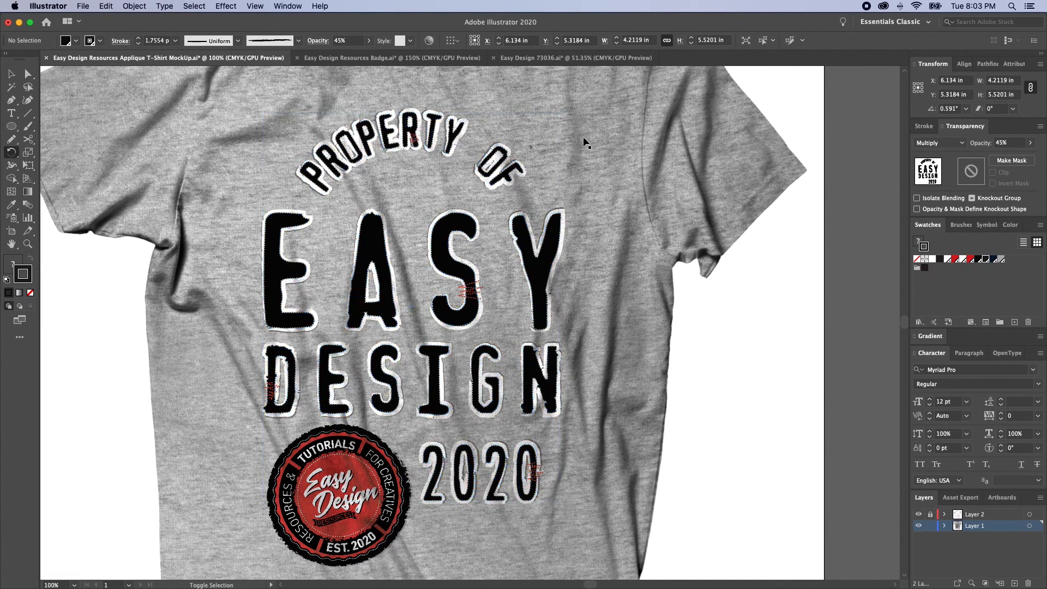
pyautogui.press('v')
# Step: Reposition an anchor point on the edge of the red zigzag stitches over the D of DESIGN
pyautogui.scroll(-3, 414, 348)
pyautogui.moveTo(289, 356); pyautogui.dragTo(369, 403)
pyautogui.scroll(-1, 376, 416)
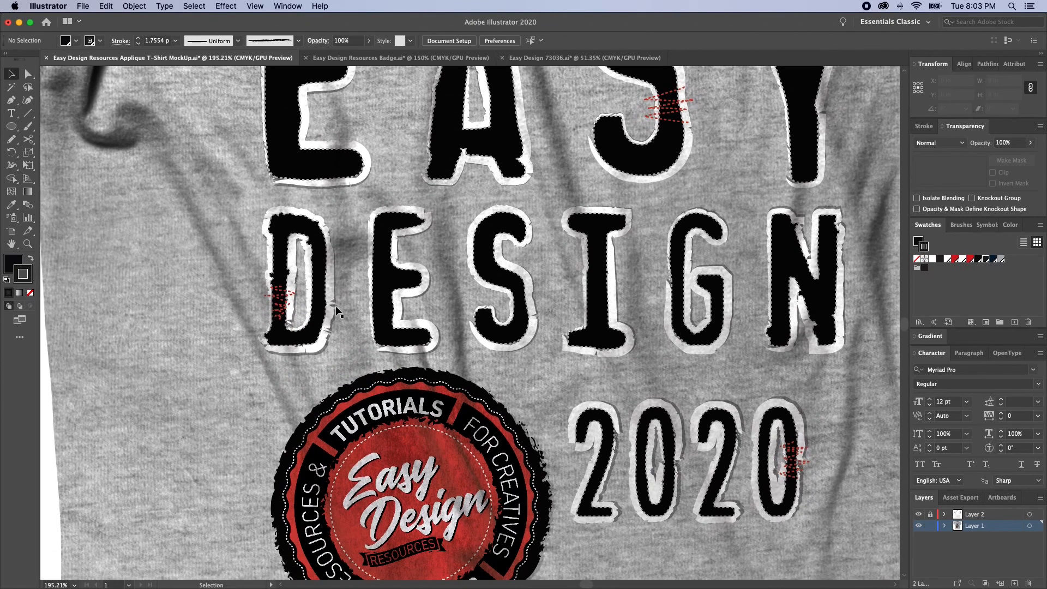
pyautogui.scroll(-3, 392, 385)
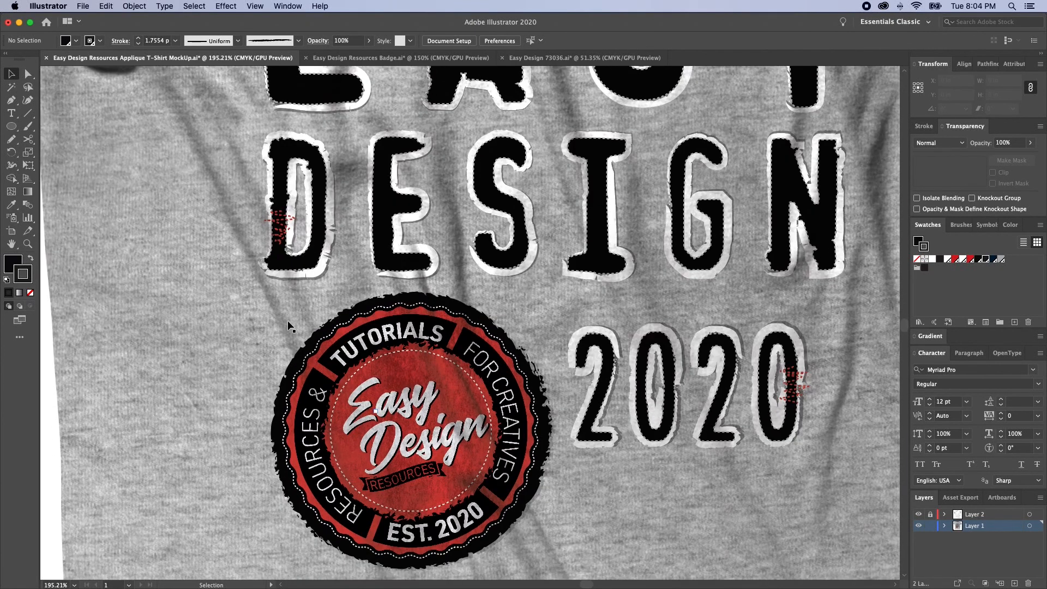
pyautogui.moveTo(249, 232); pyautogui.dragTo(314, 297)
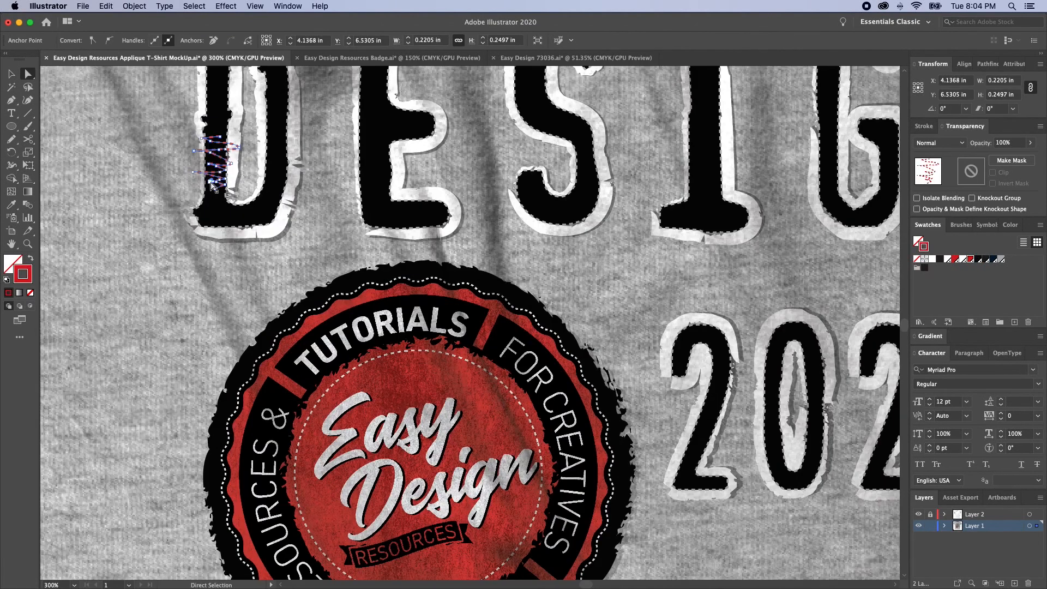
pyautogui.moveTo(205, 175); pyautogui.dragTo(193, 172)
pyautogui.click(248, 210)
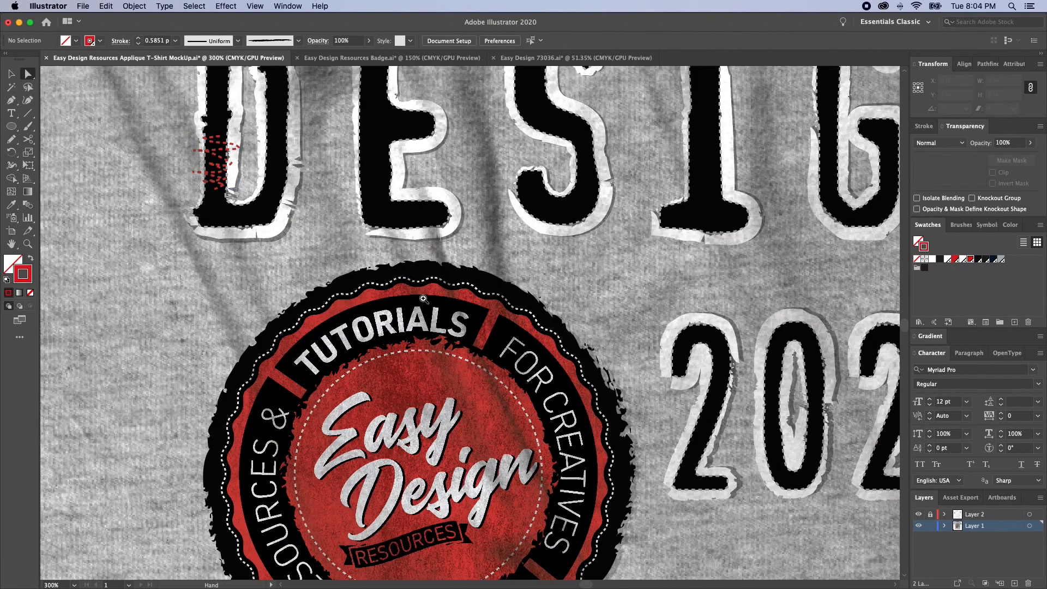
# Step: Inspect the round badge and the 2020 lettering up close, and bring the whole shirt mockup back into view
pyautogui.scroll(-4, 436, 323)
pyautogui.scroll(-3, 436, 323)
pyautogui.hscroll(3, 436, 323)
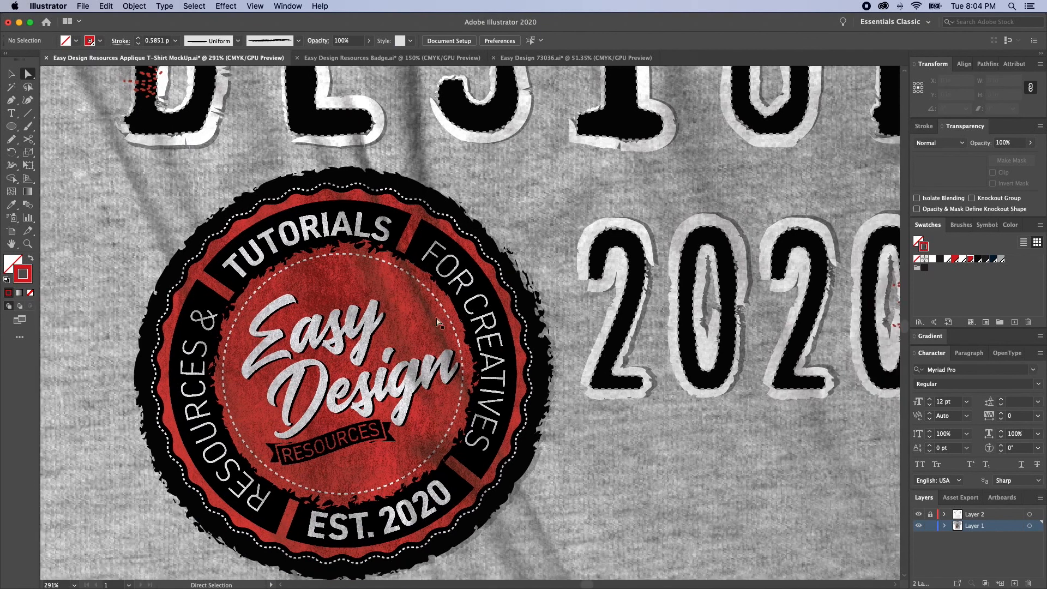
pyautogui.press('v')
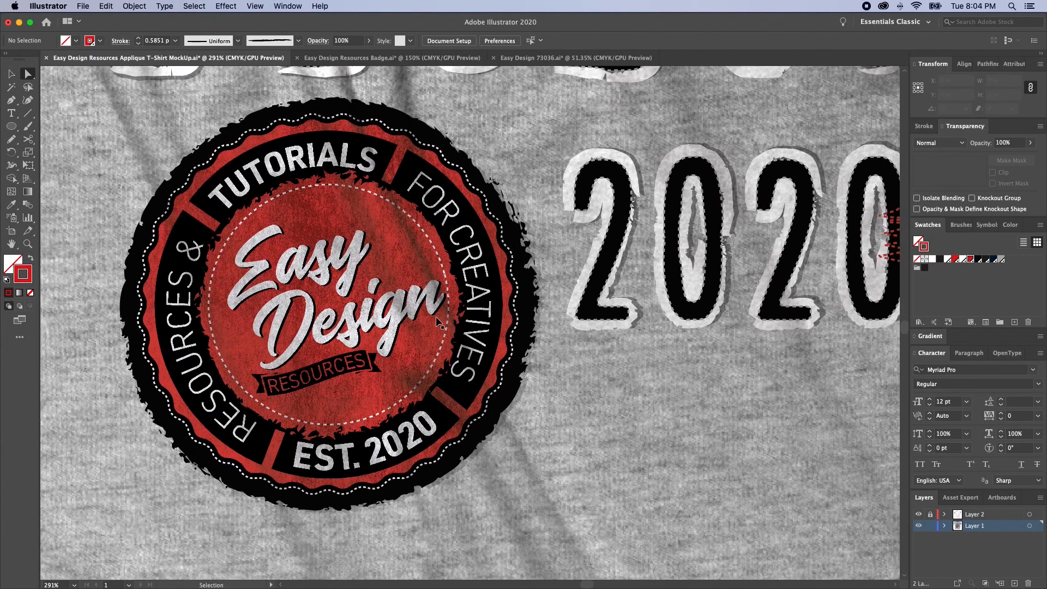
pyautogui.press('super+0')
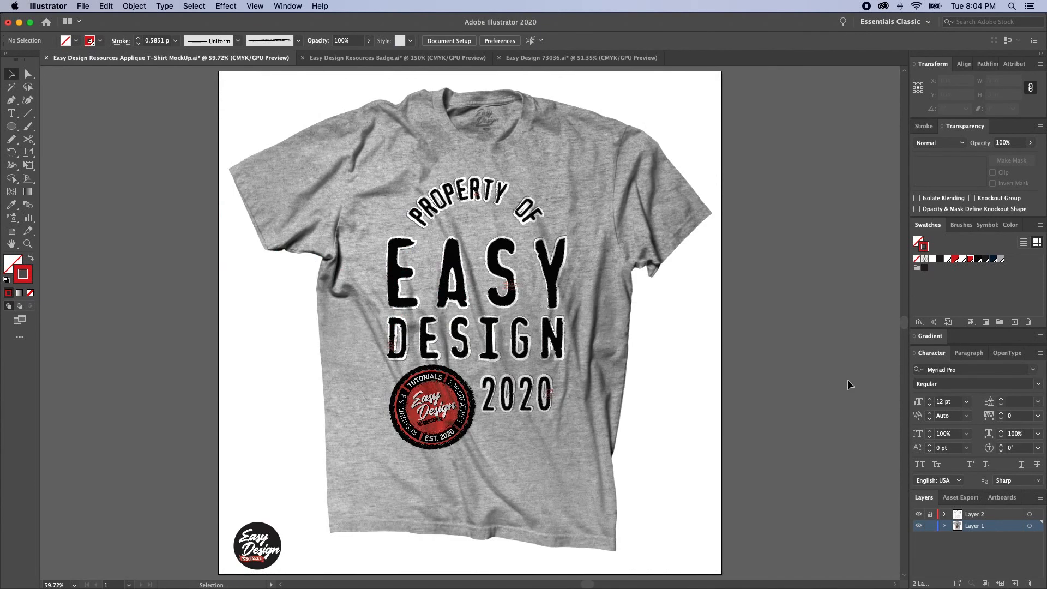